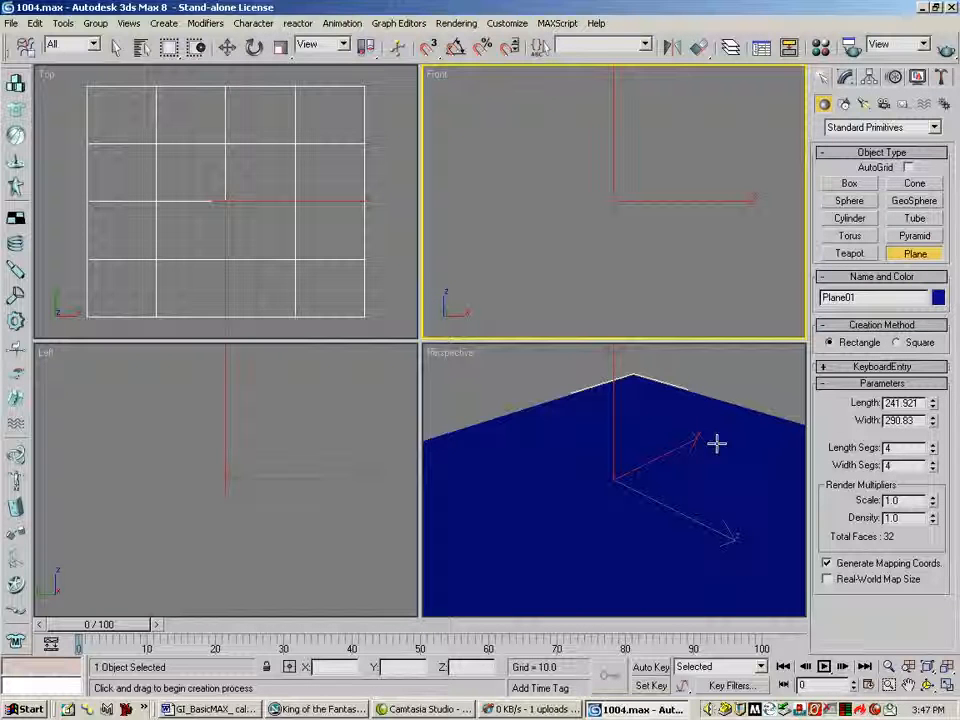
- Create a box about 86 long, 92 wide and 72 high on the plane's upper-left quarter in the Top view
alt+middle_drag(704, 377, 706, 375)
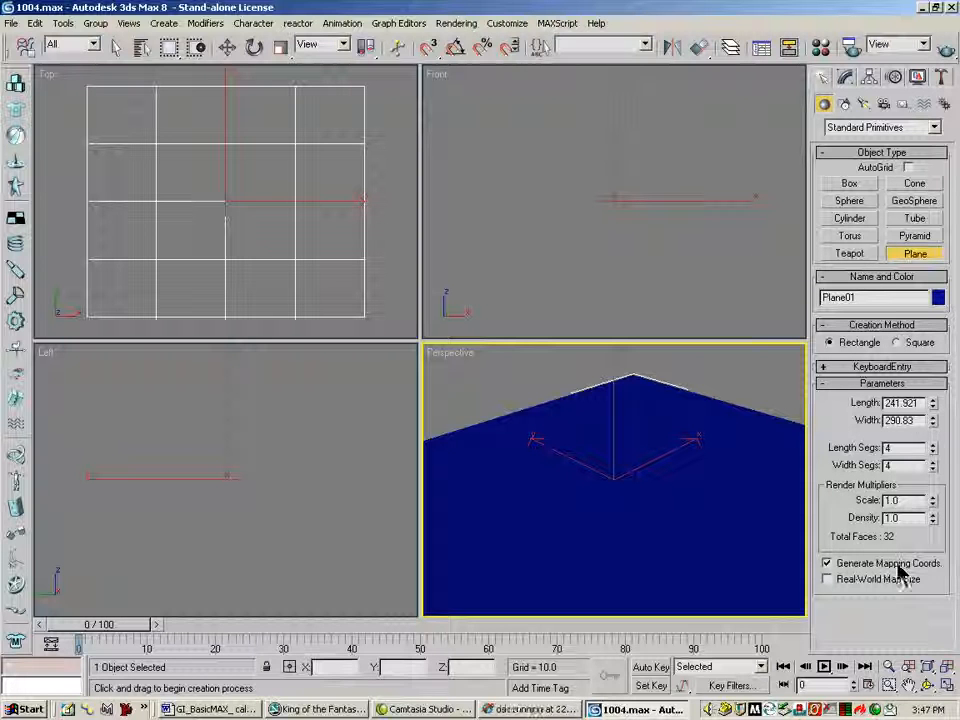
click(848, 188)
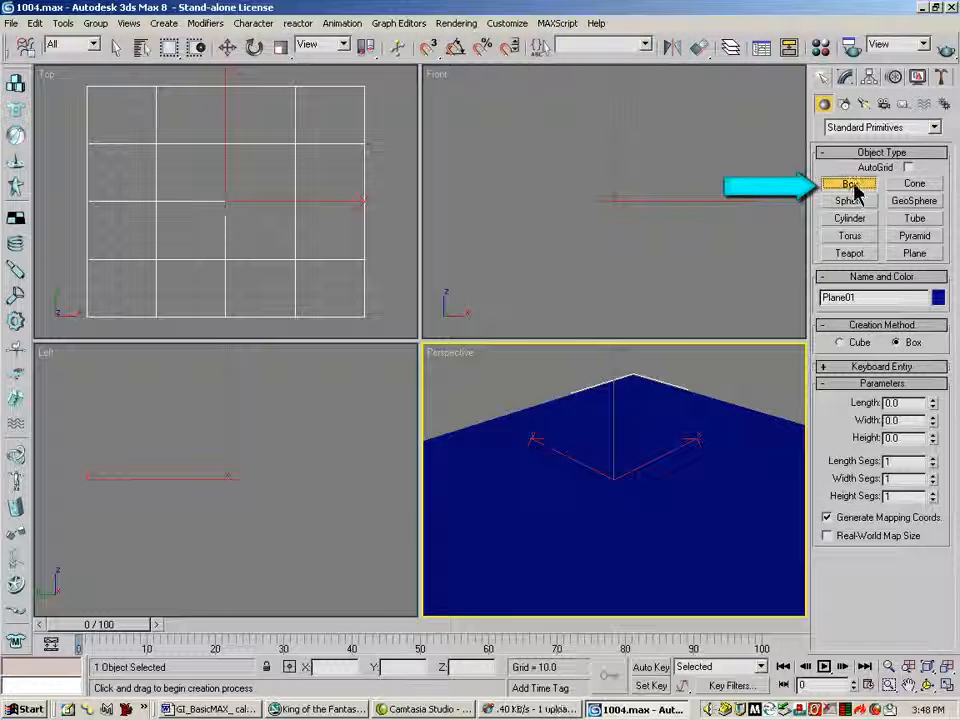
drag(118, 106, 207, 188)
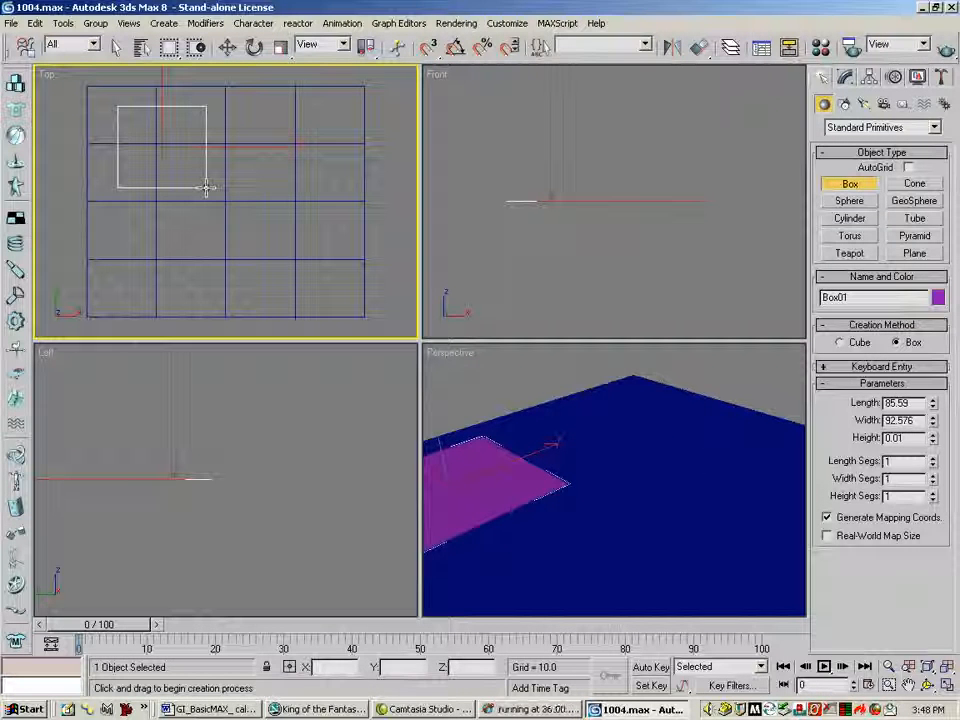
drag(206, 187, 205, 187)
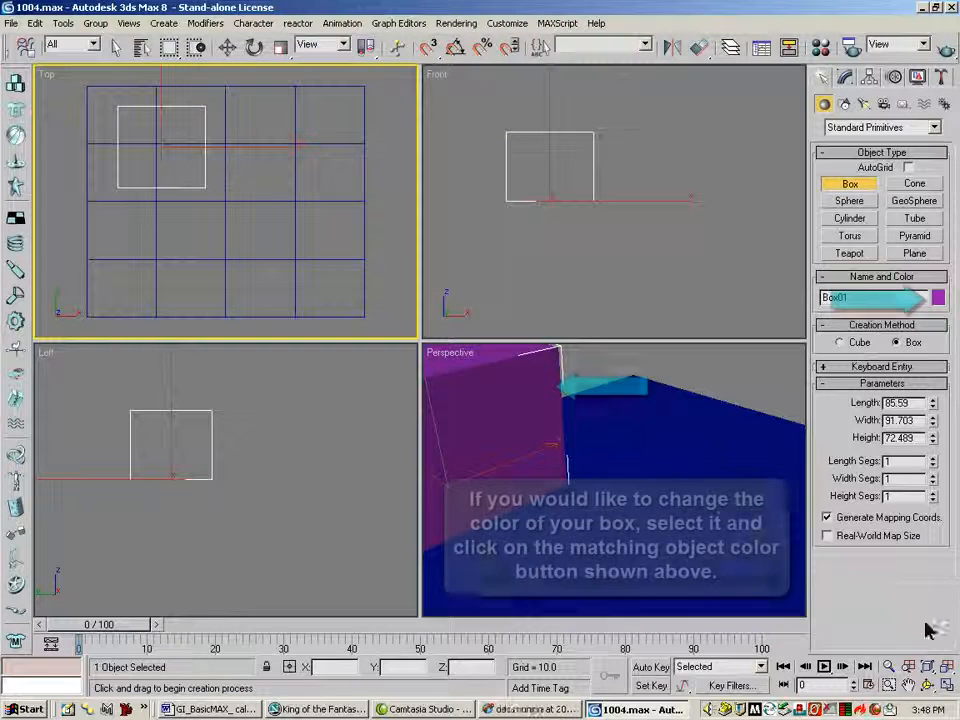
click(891, 668)
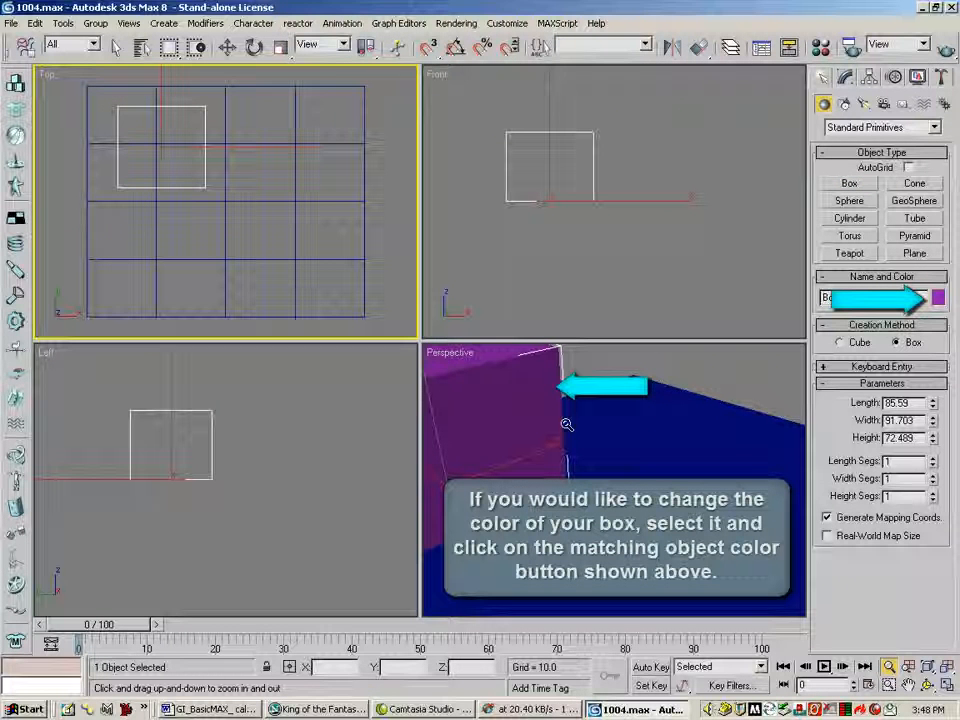
drag(565, 418, 605, 487)
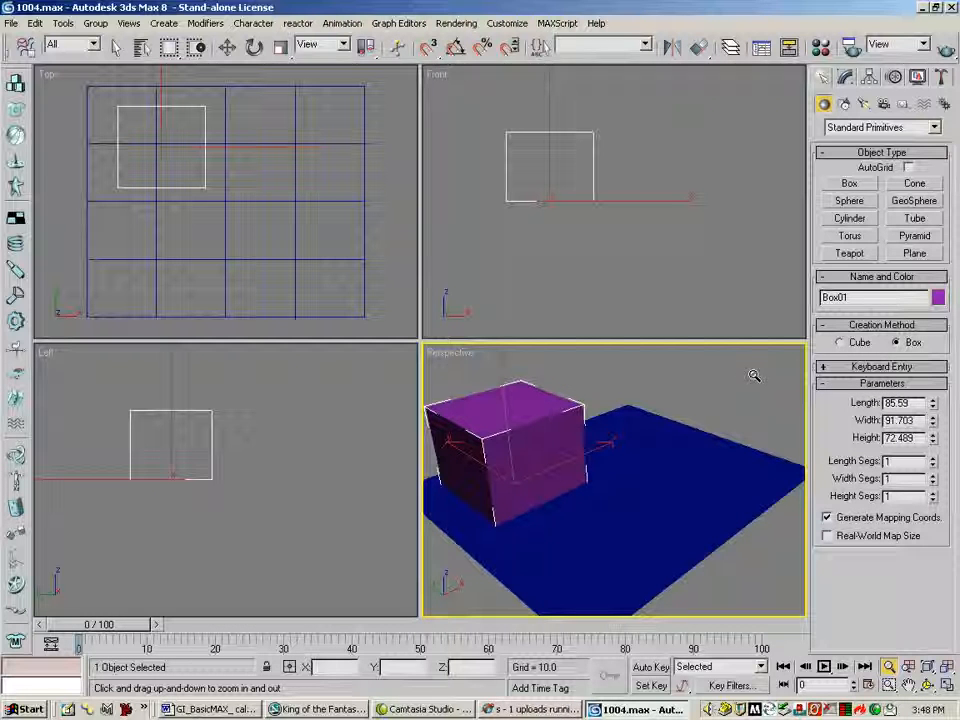
- Resize the box to about 89 length, 96 width and 79 height
click(119, 50)
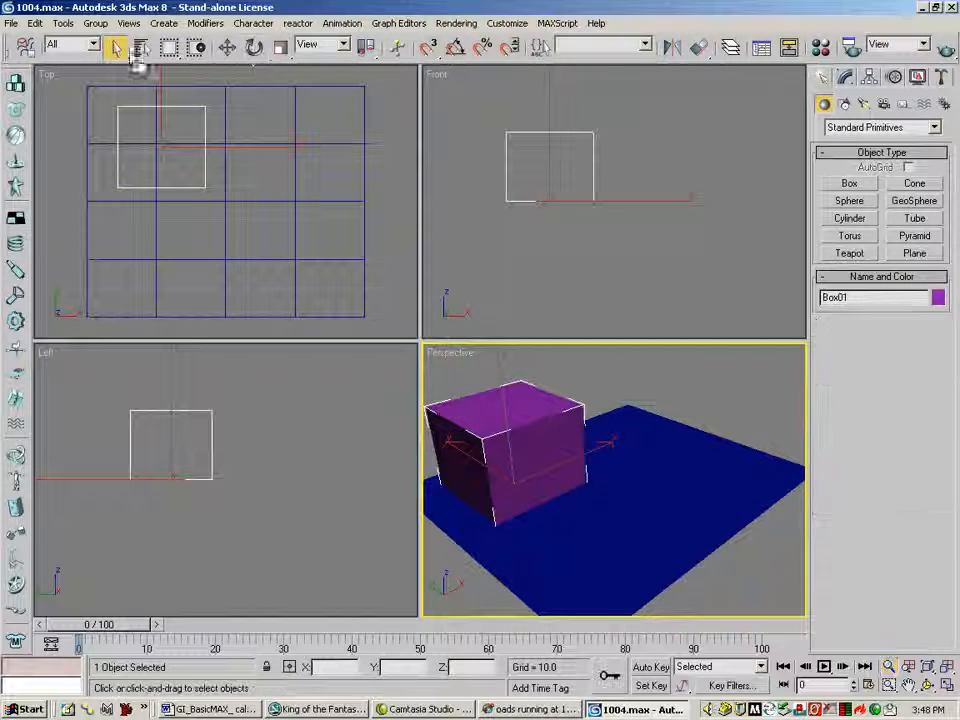
click(299, 170)
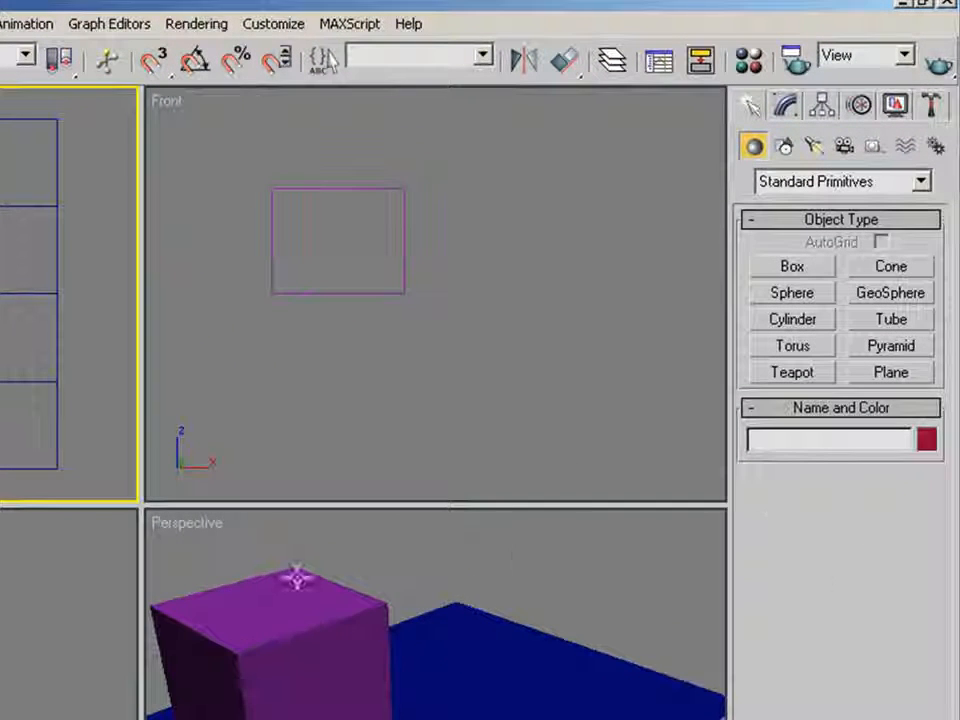
click(295, 578)
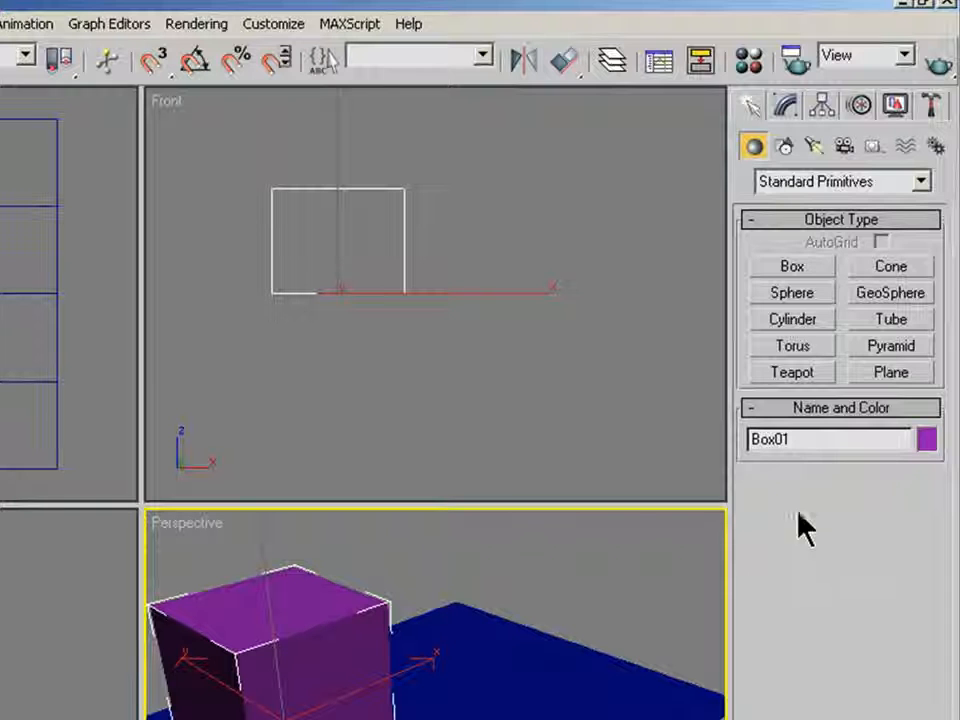
click(789, 104)
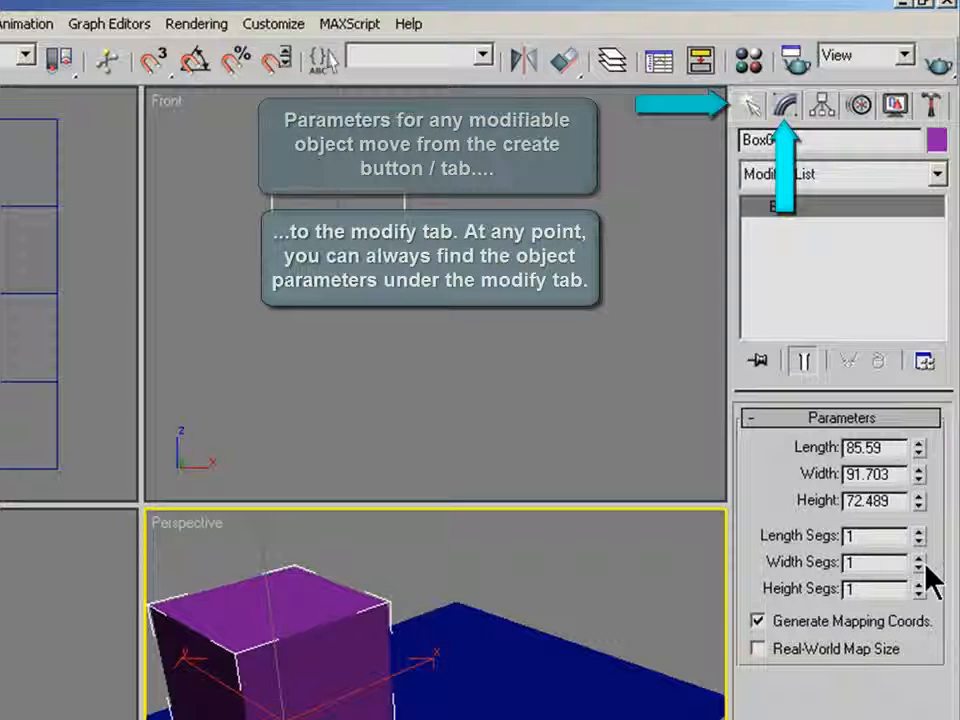
click(501, 630)
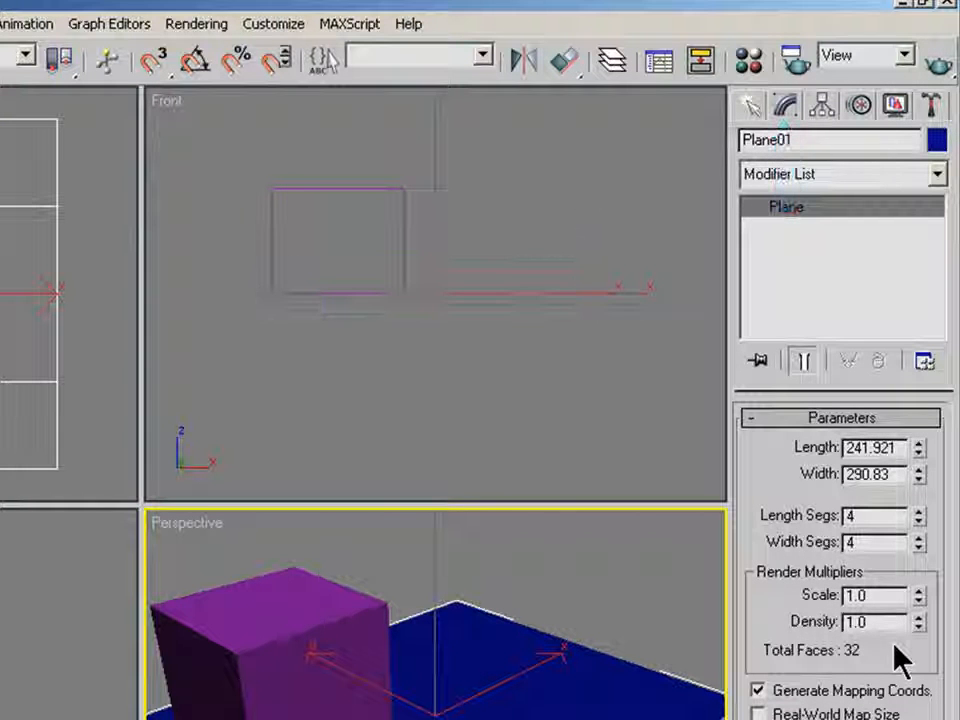
click(302, 580)
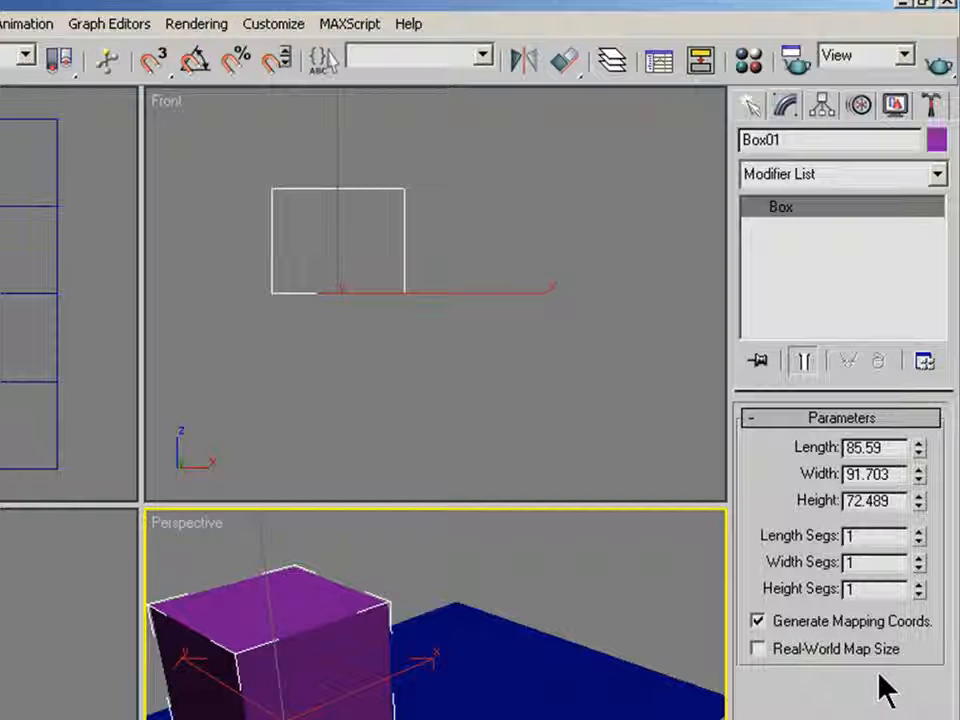
mouse_move(919, 447)
mouse_down()
mouse_move(917, 405)
mouse_move(920, 473)
mouse_up()
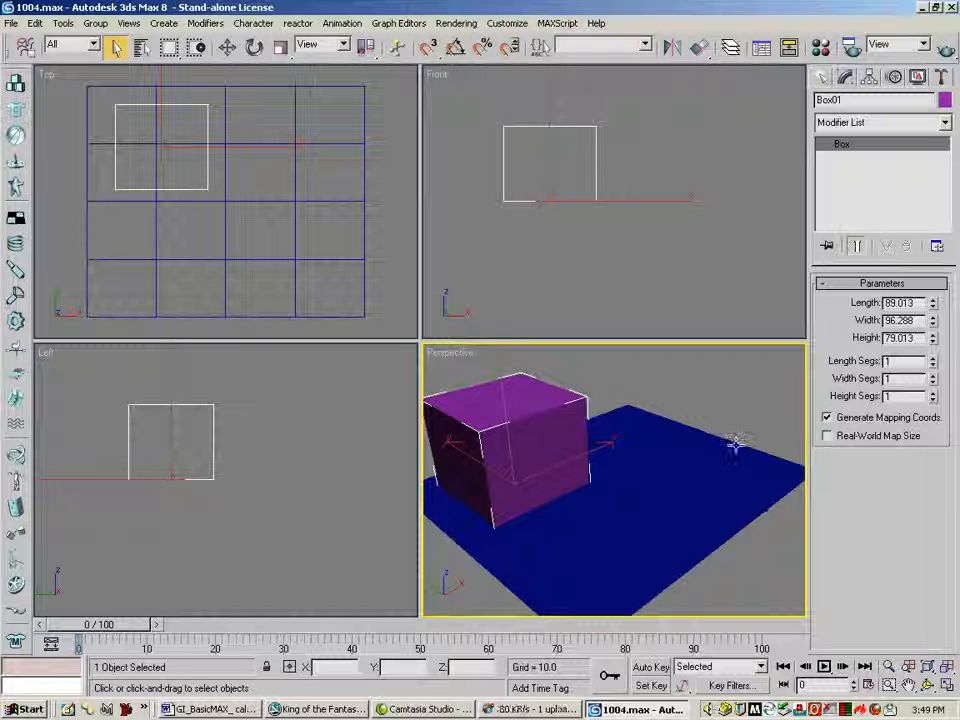
- Turn on Edged Faces display in the Perspective view
right_click(456, 361)
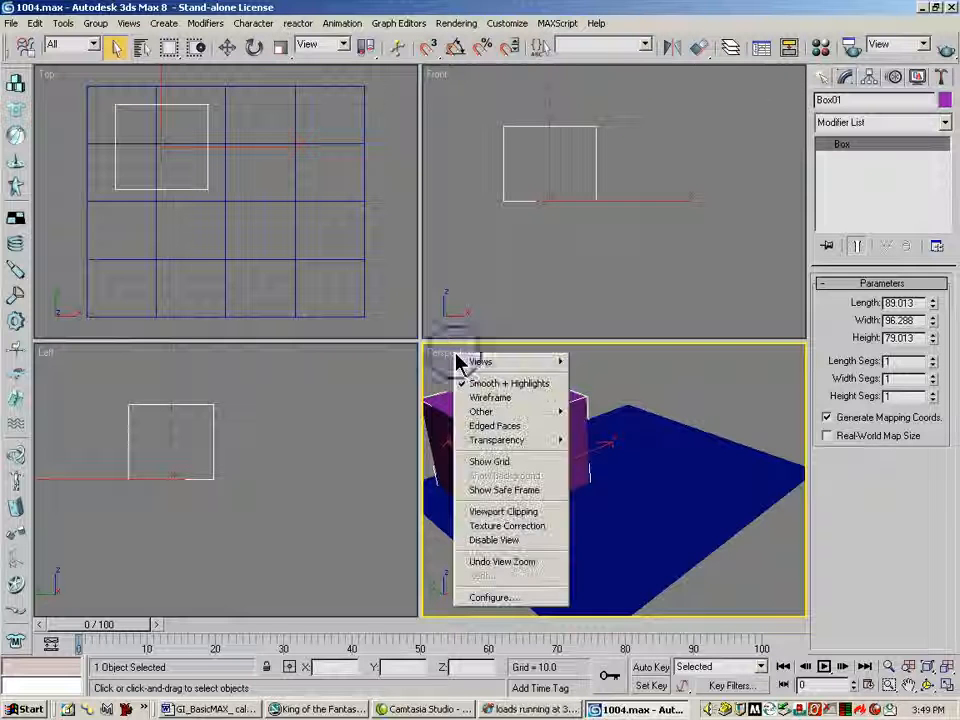
click(496, 426)
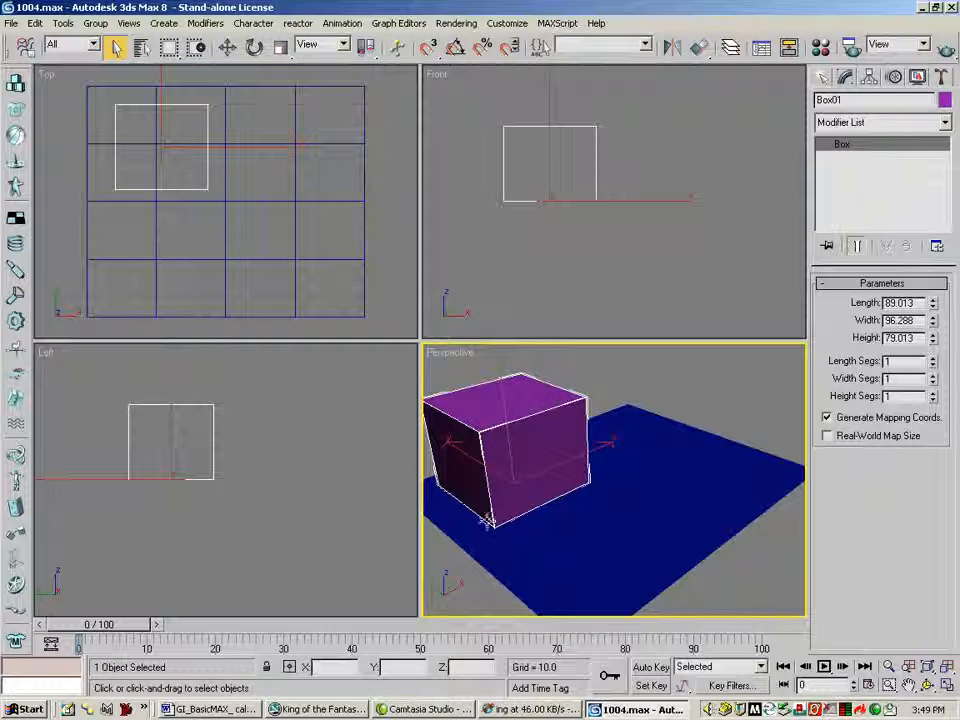
- Set the box's length, width and height segments to 3 each
click(933, 359)
click(933, 359)
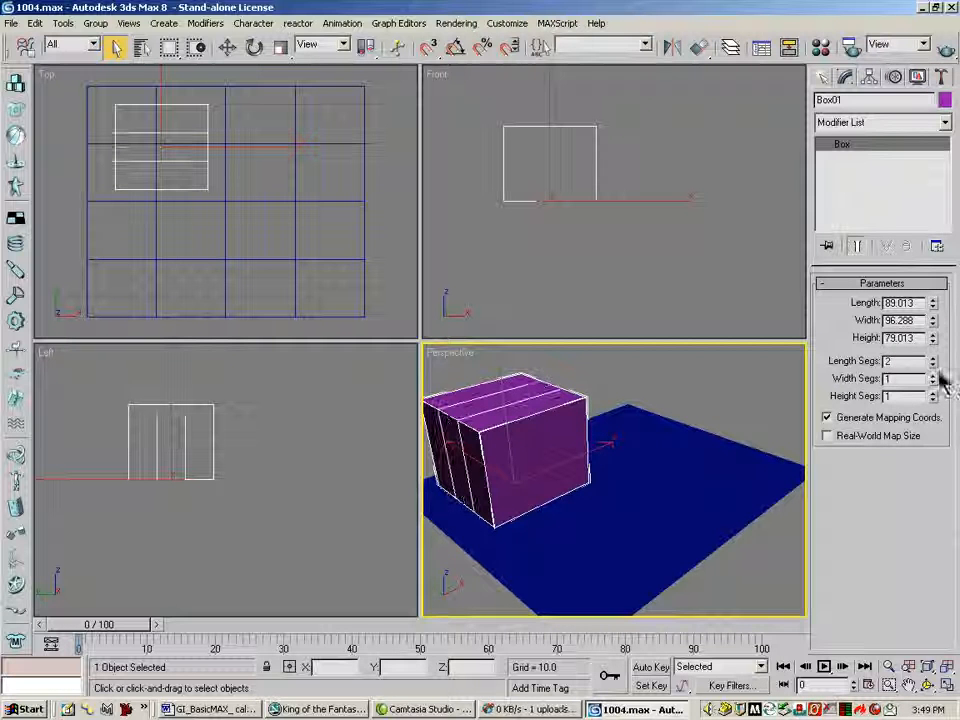
click(933, 375)
click(933, 375)
click(933, 393)
click(933, 393)
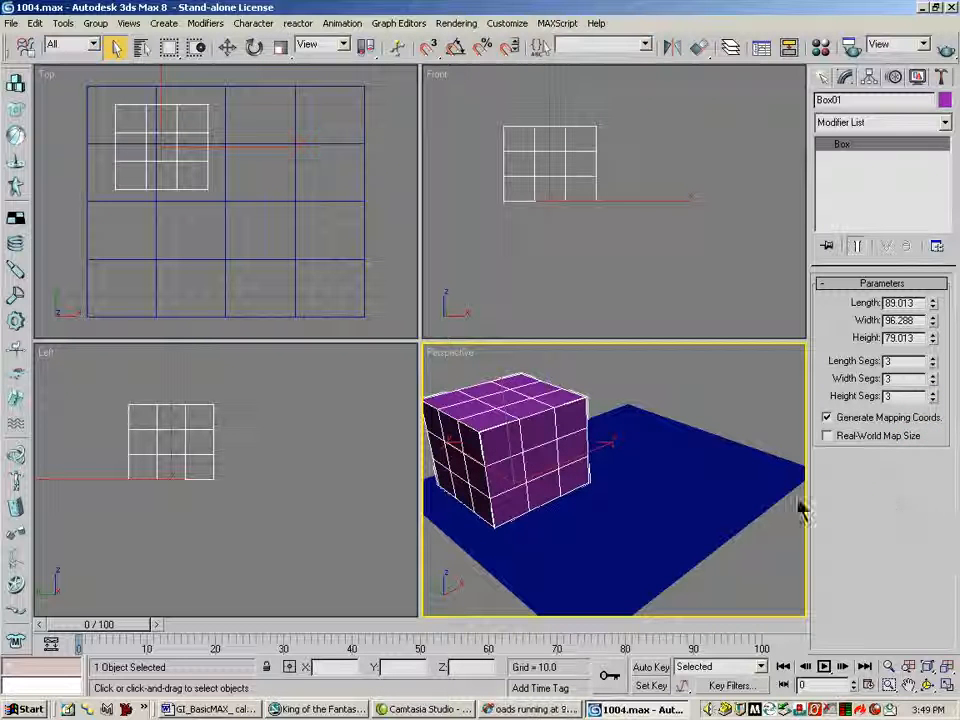
- Reduce the box's height, width and length segments to 1 each
click(933, 399)
click(933, 399)
click(933, 382)
click(933, 382)
click(933, 365)
click(933, 365)
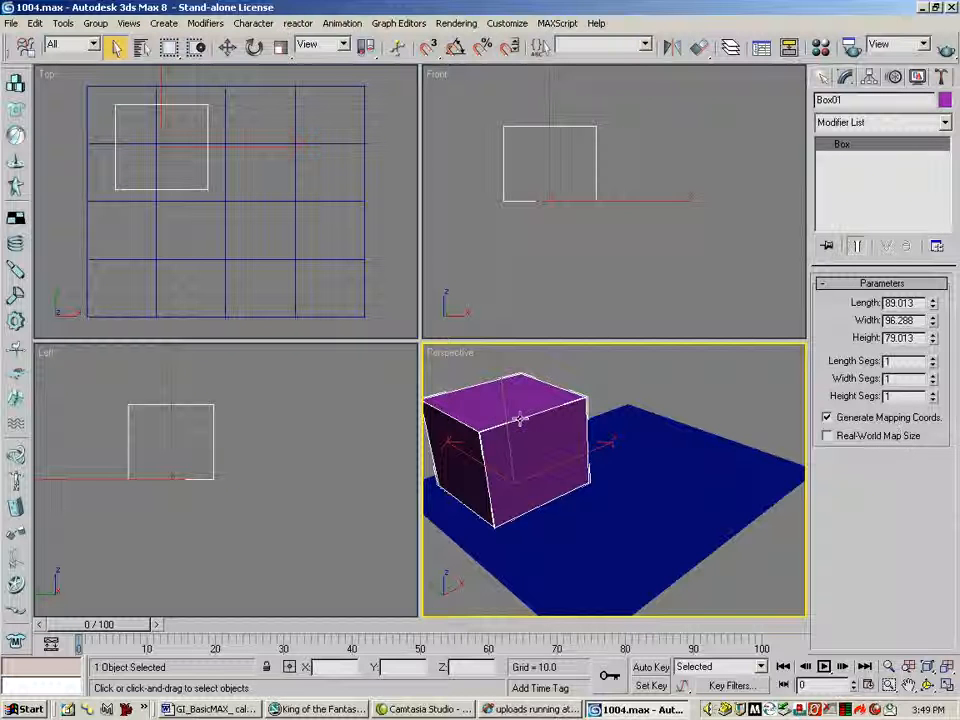
- Create a sphere with a radius of about 55 on the plane's upper-right quarter in the Top view
click(824, 80)
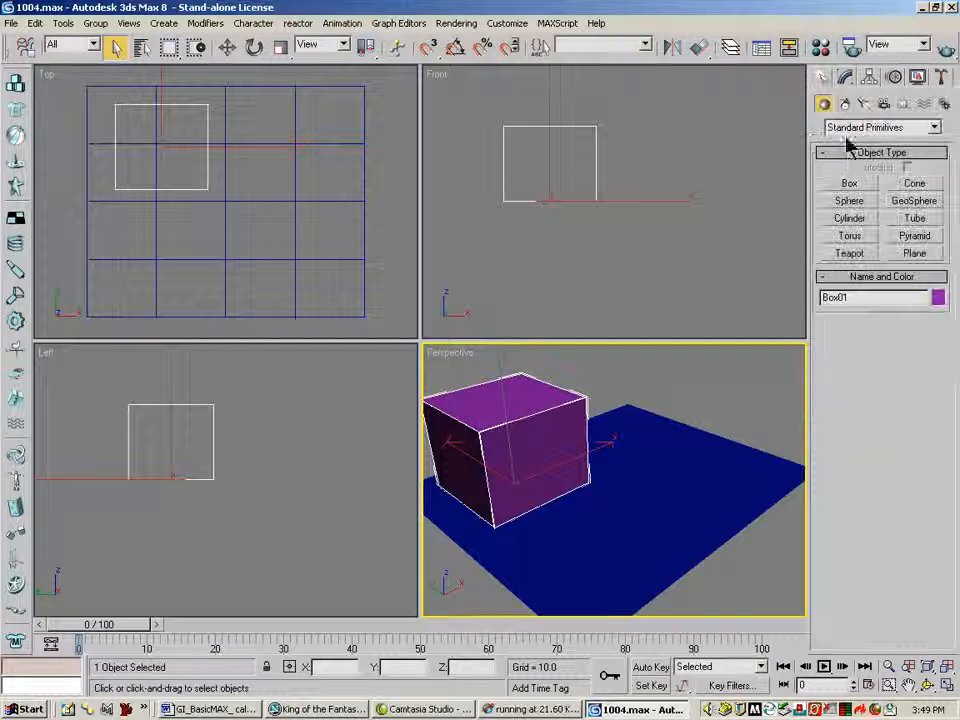
click(851, 201)
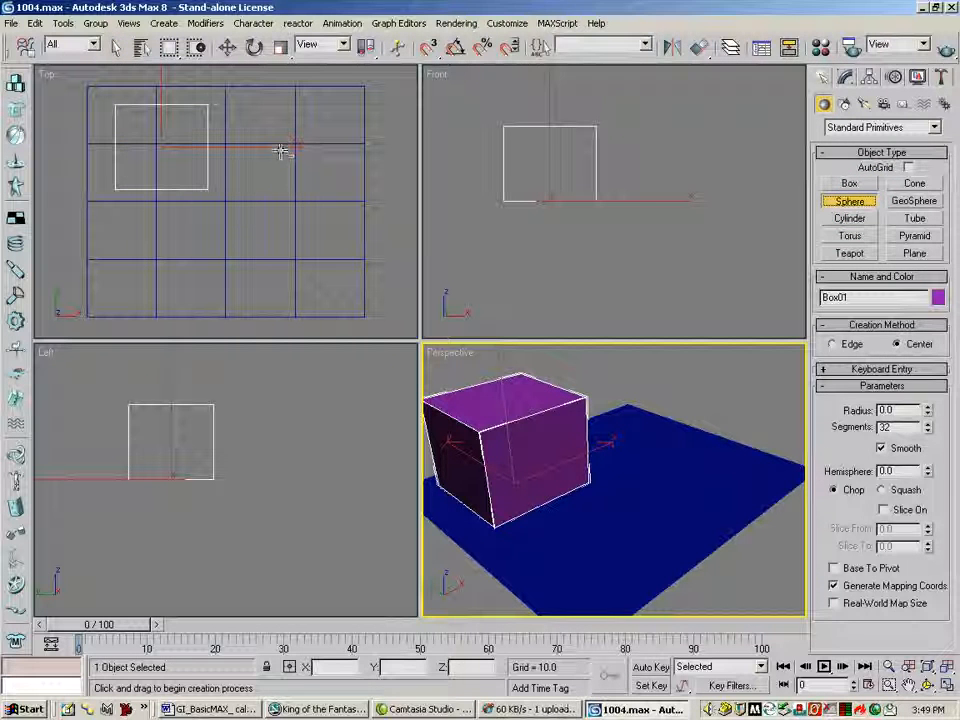
drag(291, 154, 317, 203)
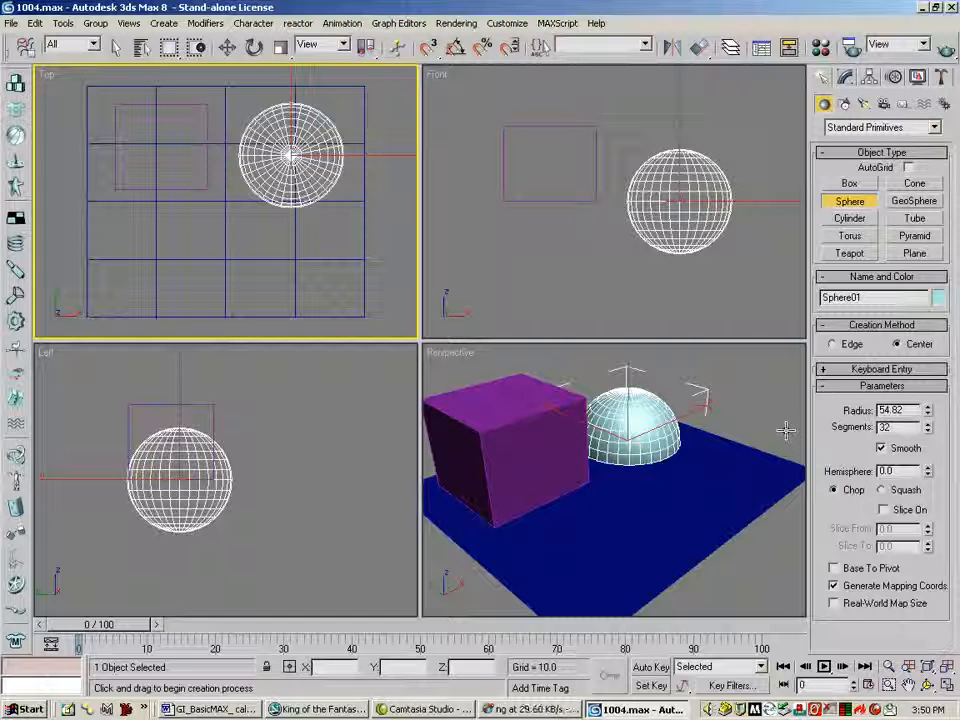
- Try to raise the sphere about 55 units in the Front view, and undo the move
click(227, 47)
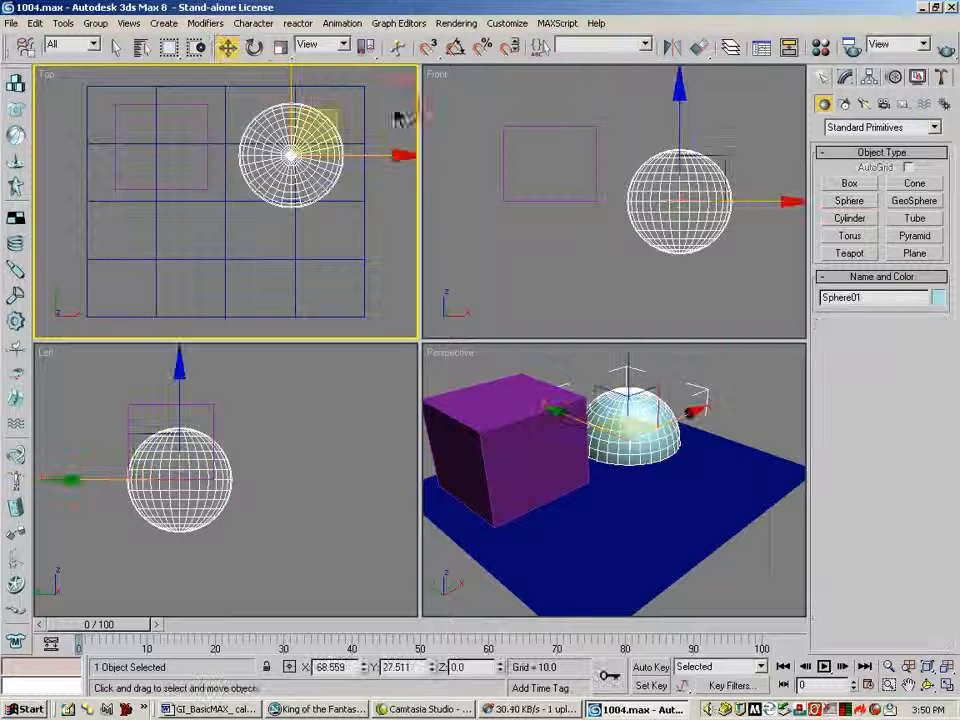
right_click(660, 145)
drag(677, 130, 680, 80)
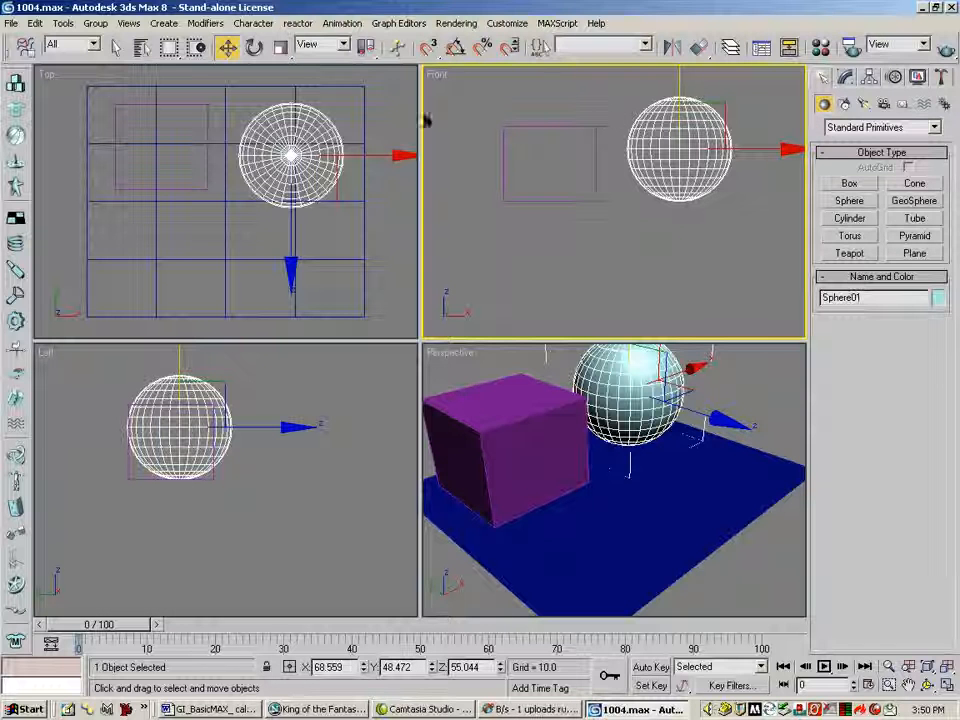
drag(56, 55, 156, 55)
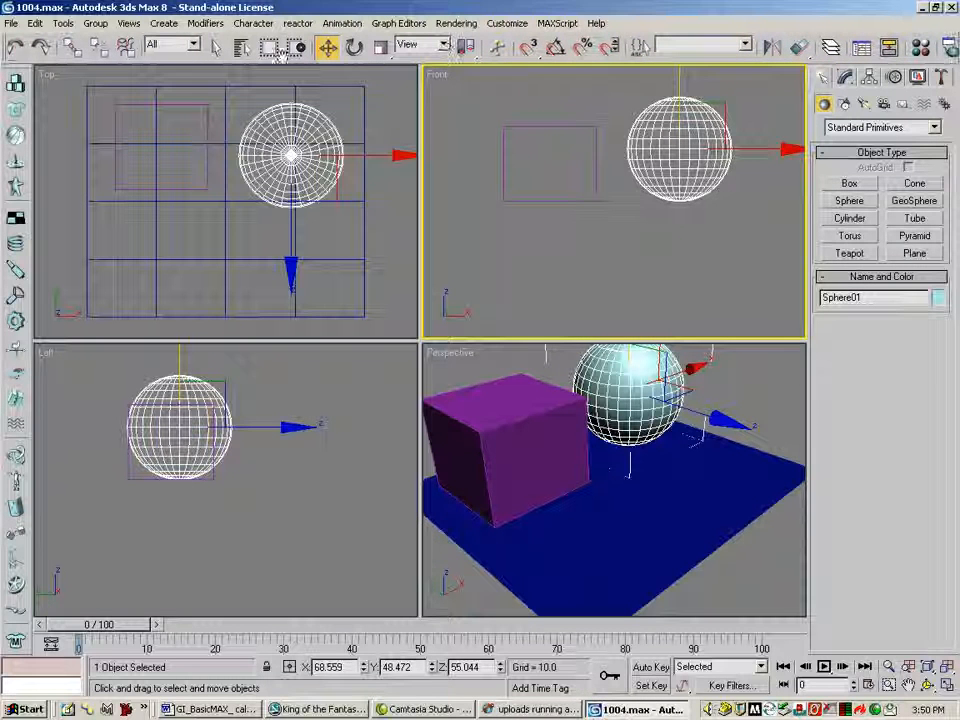
click(15, 47)
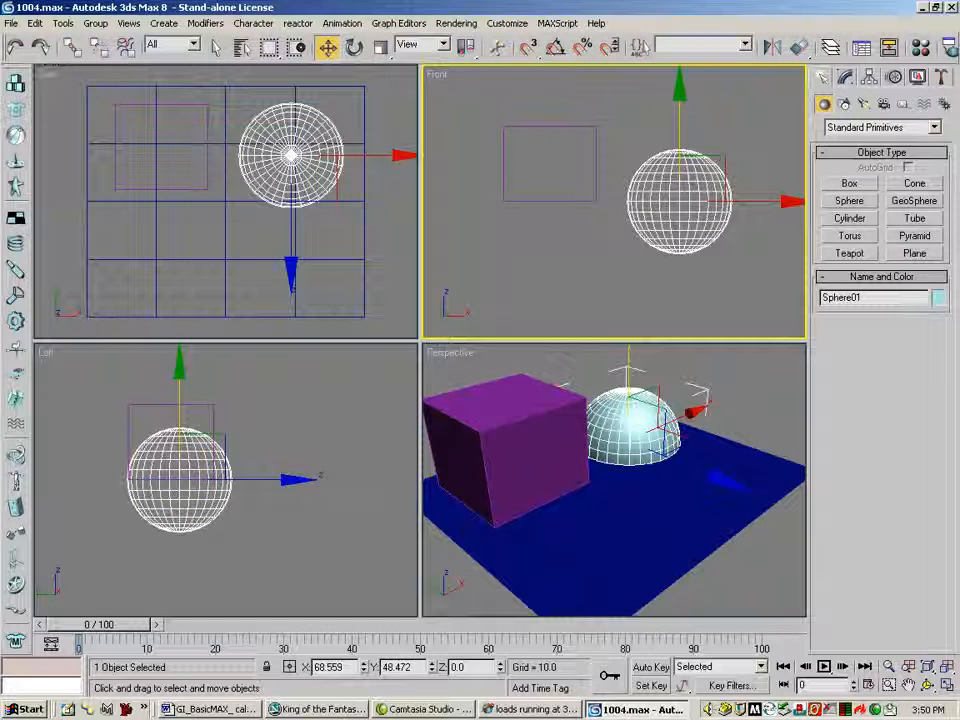
- Enable Base To Pivot for the sphere so its bottom rests on the plane
click(846, 79)
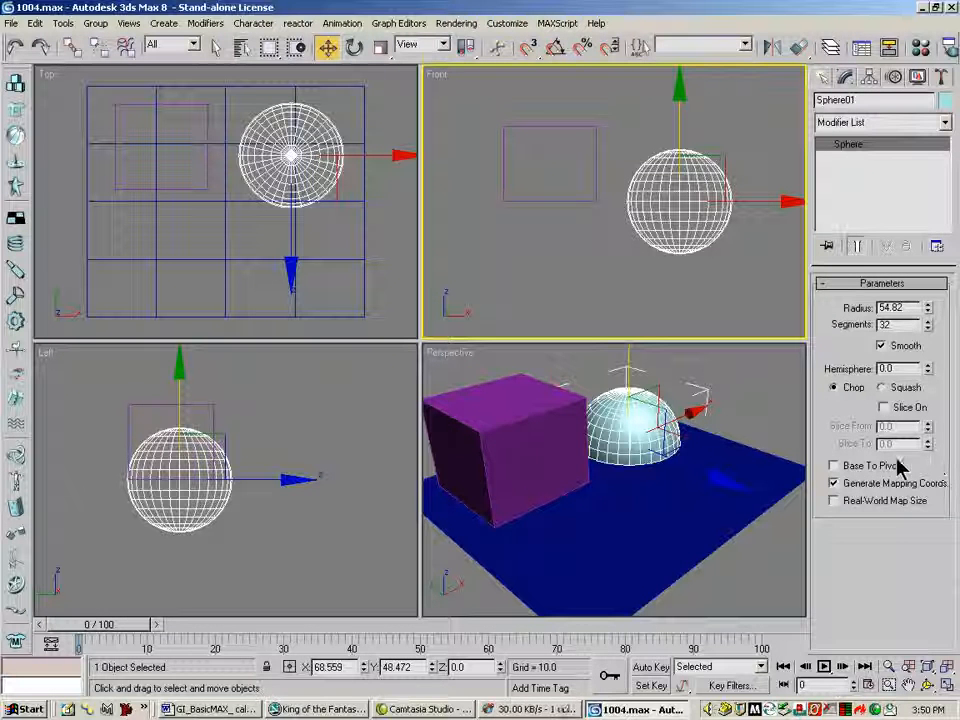
click(834, 465)
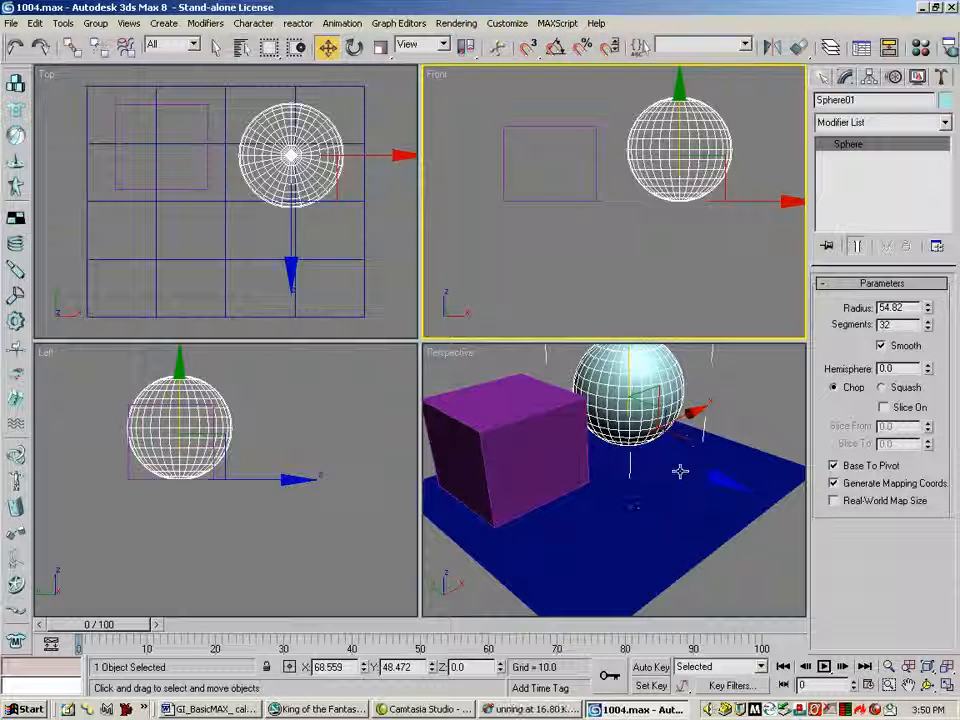
- Create a cylinder on the plane's lower-left quarter in the Top view and adjust it to about radius 30, height 100 and 19 sides
click(823, 78)
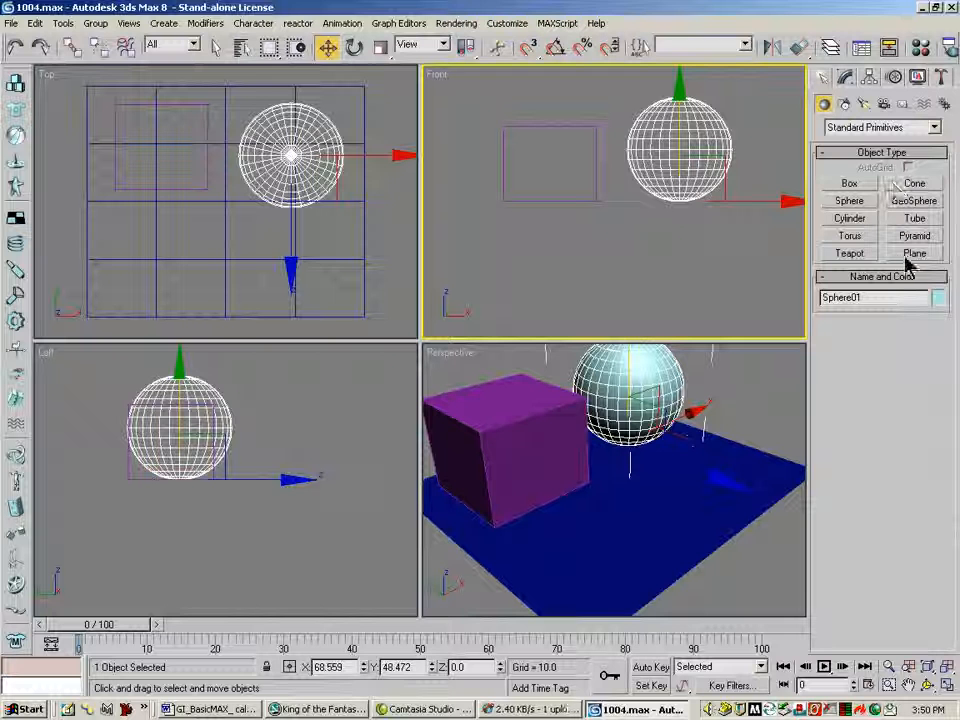
click(845, 222)
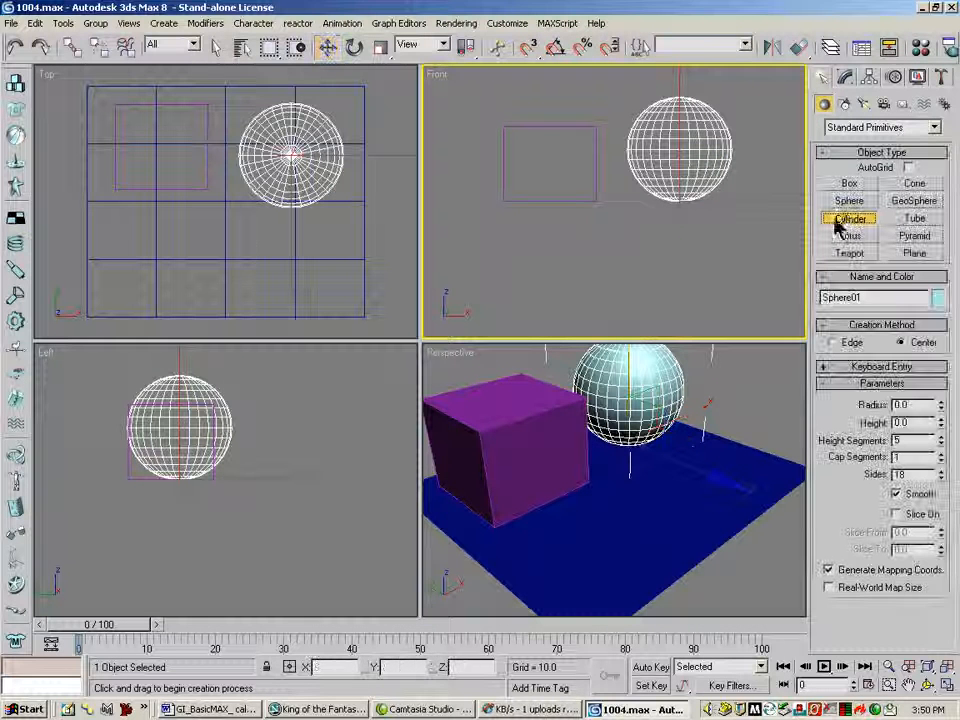
drag(167, 248, 183, 276)
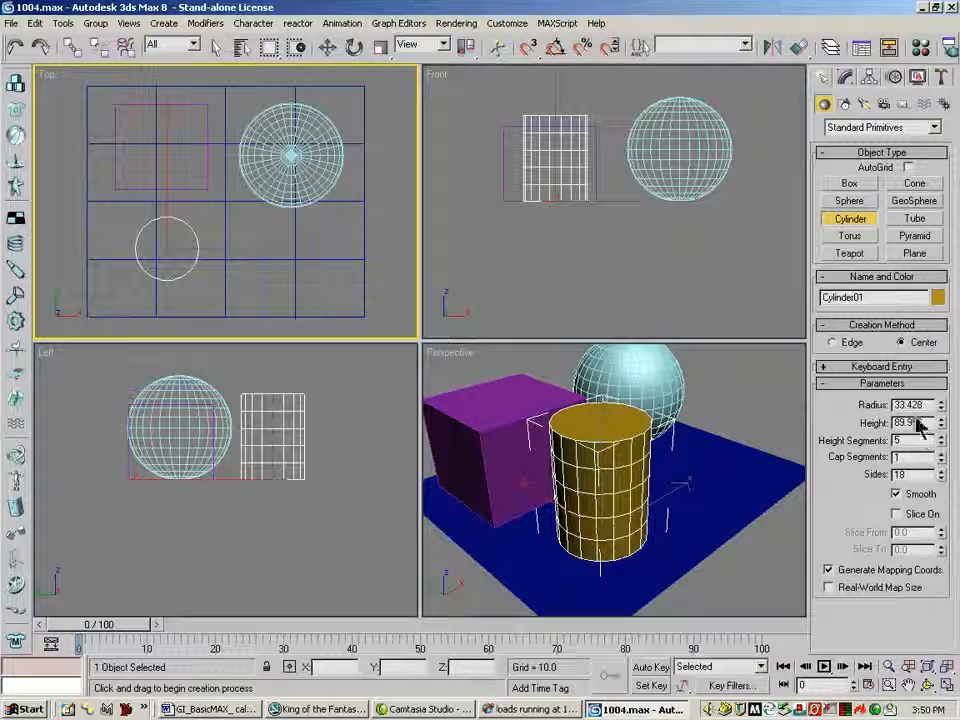
drag(941, 413, 943, 447)
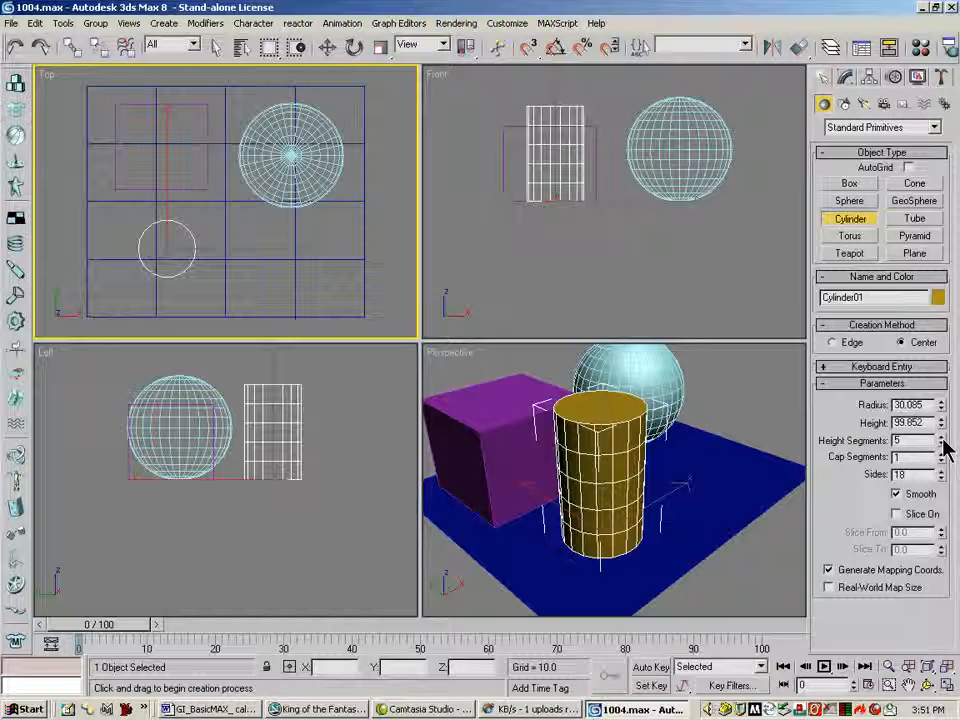
drag(941, 474, 956, 355)
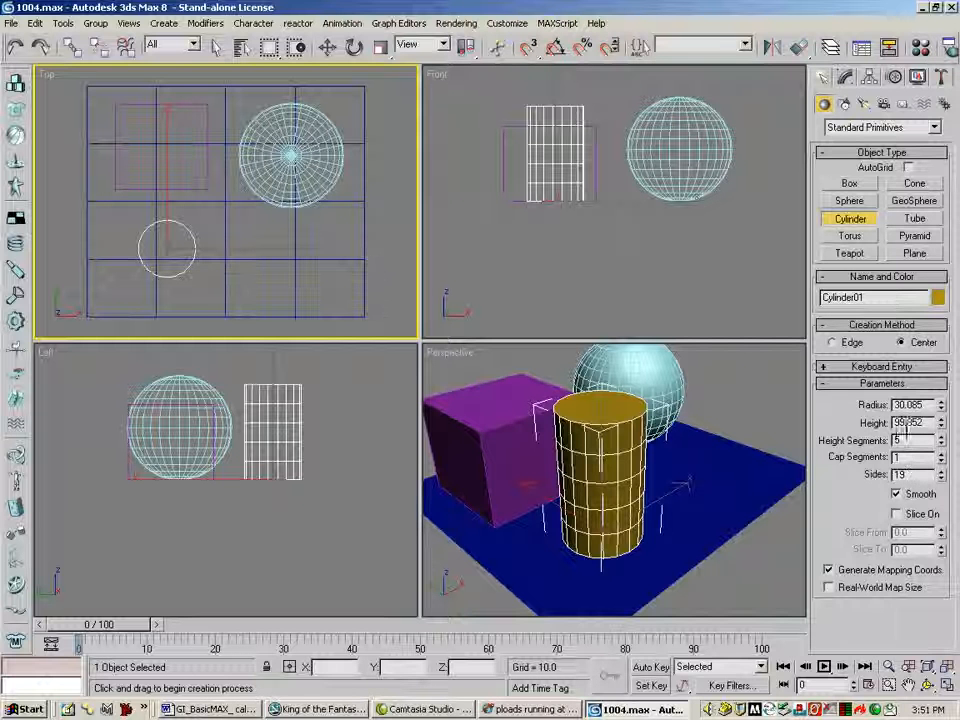
- Create a torus on the plane's lower-right quarter in the Top view with Radius 1 about 29 and Radius 2 about 26
click(851, 237)
drag(291, 257, 308, 307)
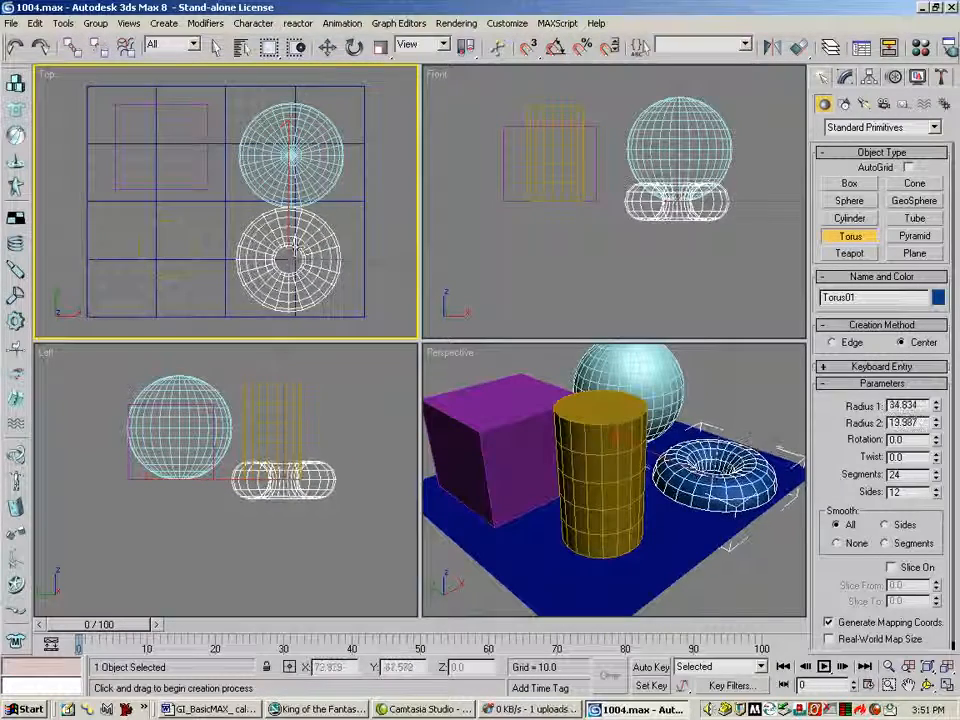
click(289, 258)
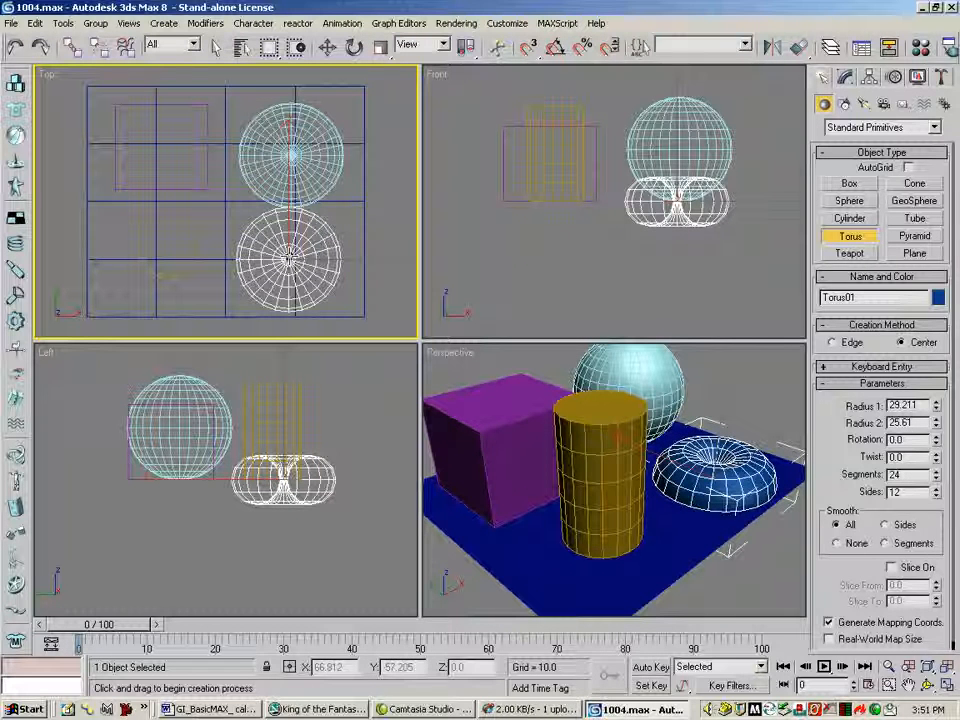
click(690, 467)
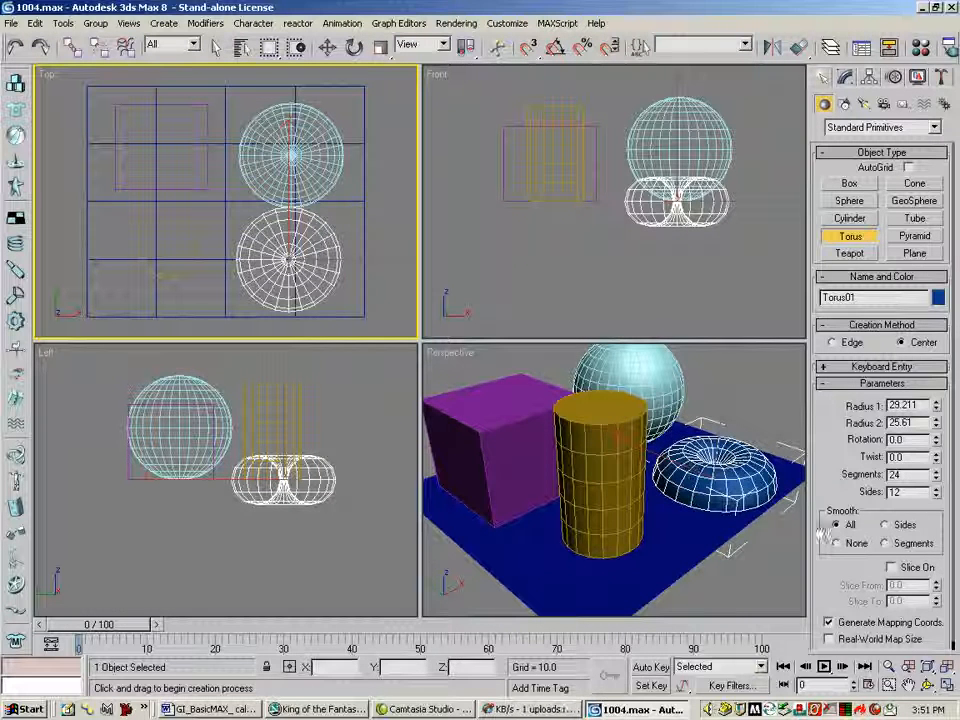
- Turn on Slice On for the torus, try a Slice From angle of about 207, and undo that angle change
scroll(925, 535, down, 1)
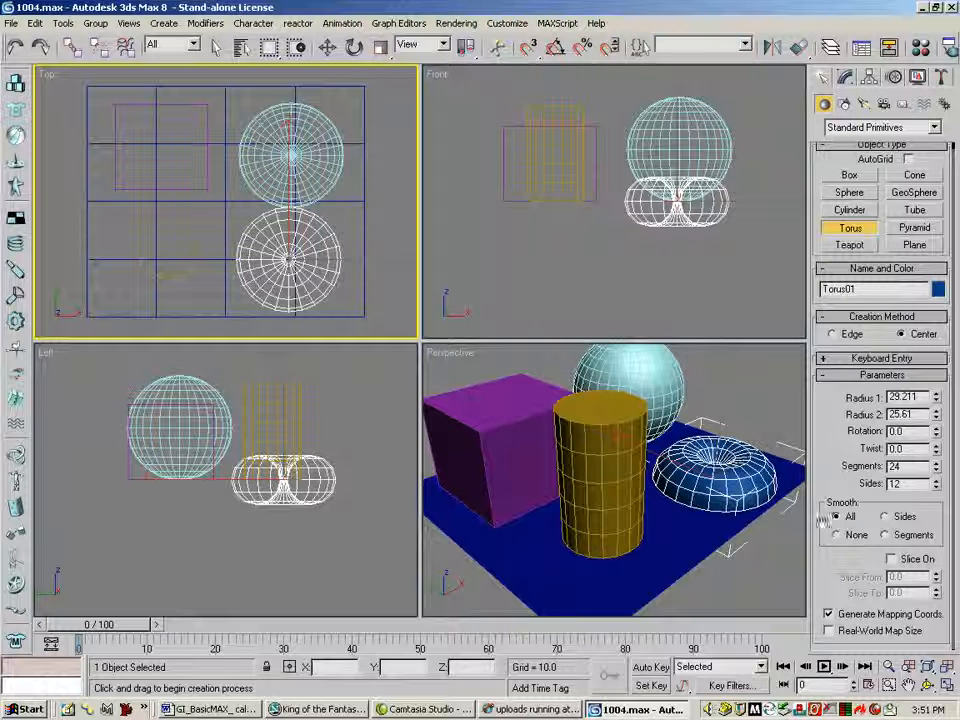
click(891, 560)
drag(937, 580, 937, 420)
drag(840, 137, 878, 232)
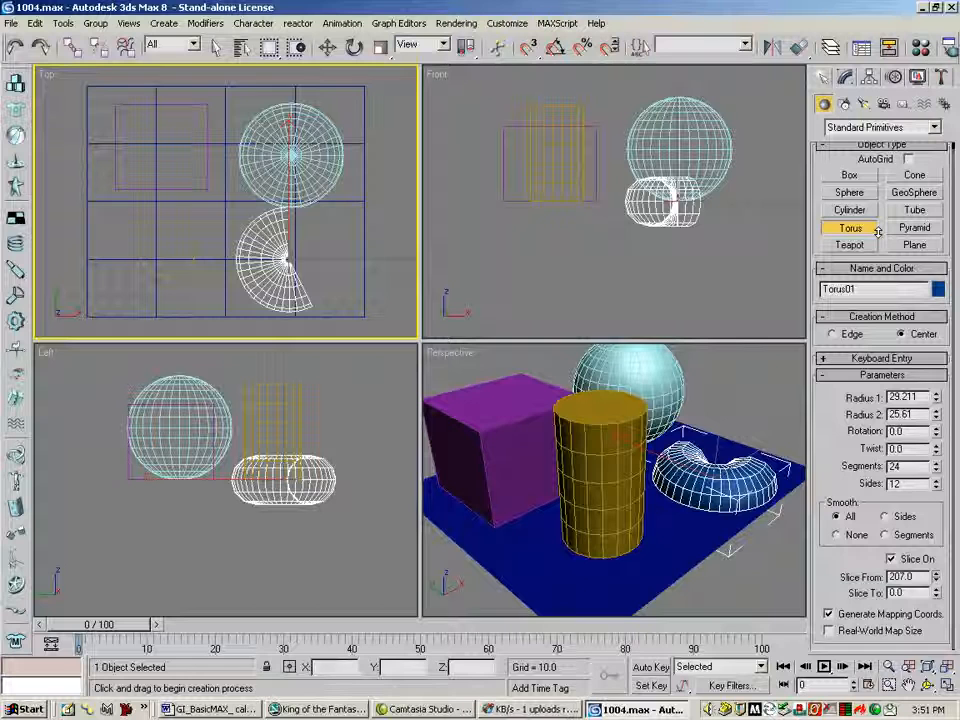
click(15, 46)
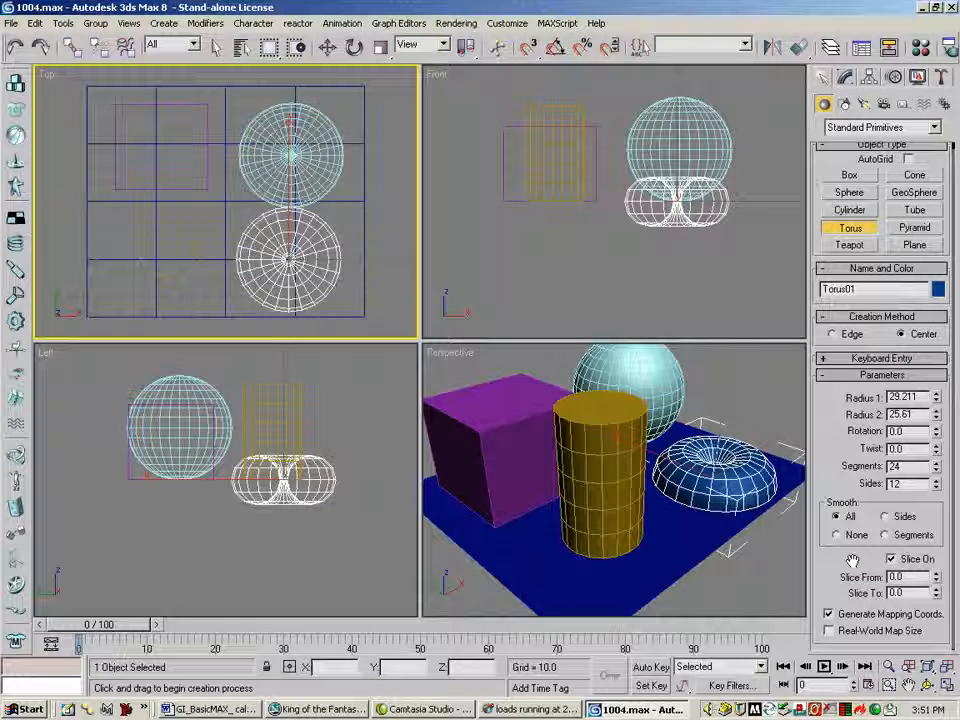
- Adjust the torus to Radius 1 about 30 and Radius 2 about 24, and raise it to Z about 24.5 in the Front view
drag(838, 456, 833, 510)
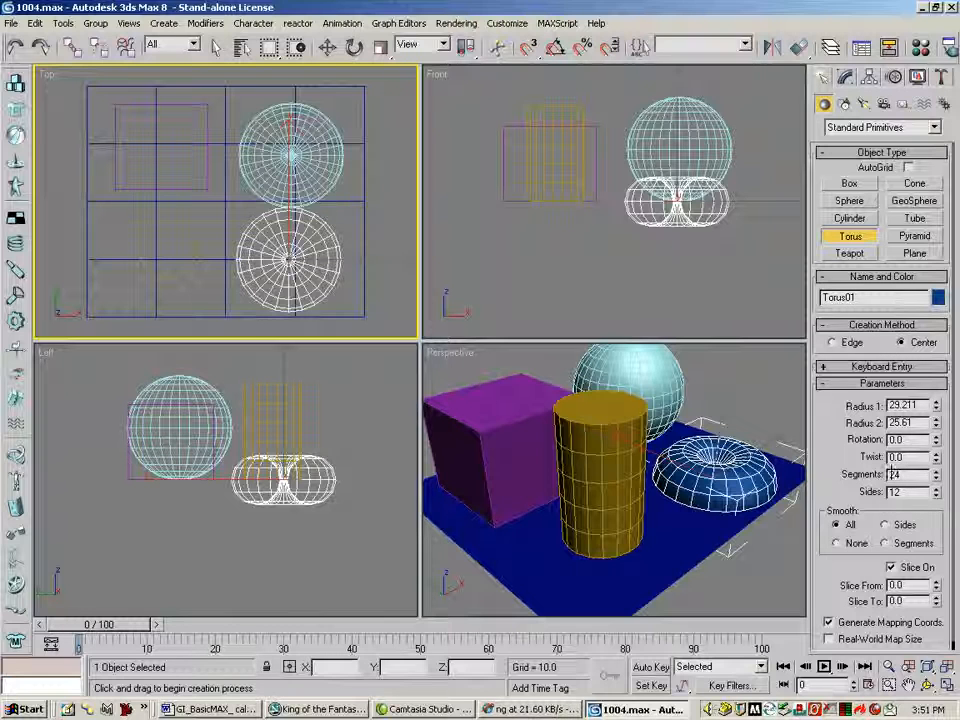
drag(936, 408, 937, 424)
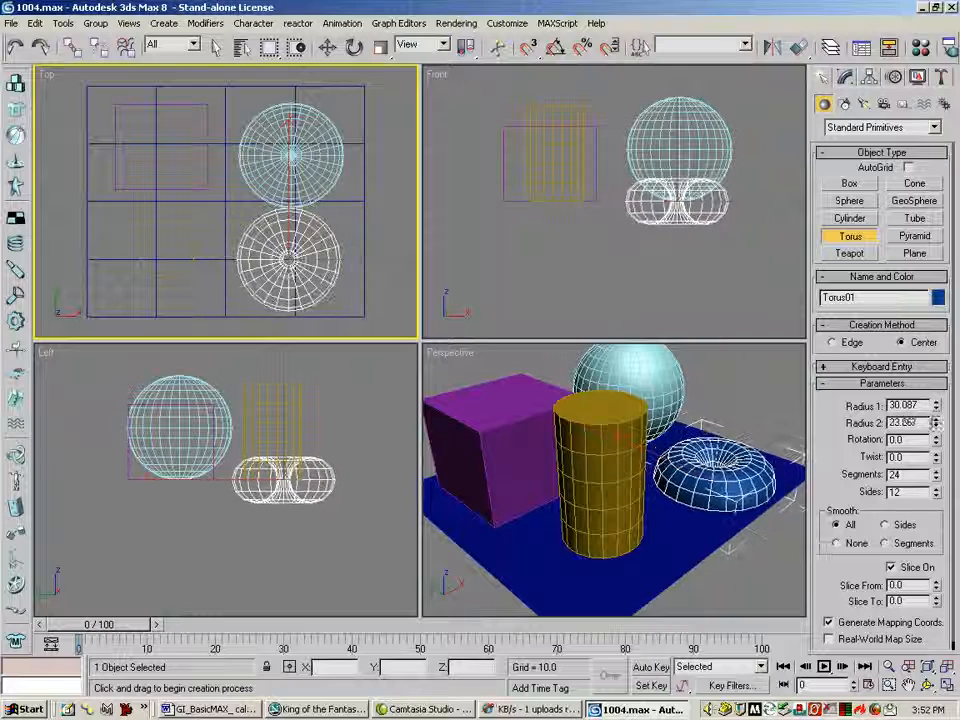
click(326, 46)
click(628, 182)
drag(678, 138, 678, 116)
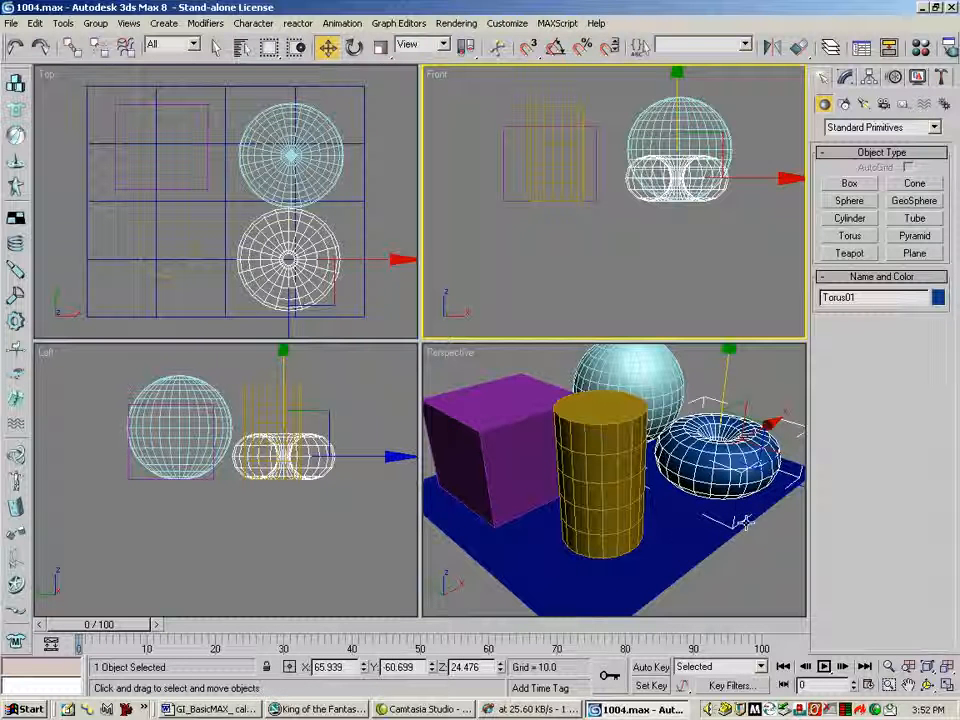
click(914, 219)
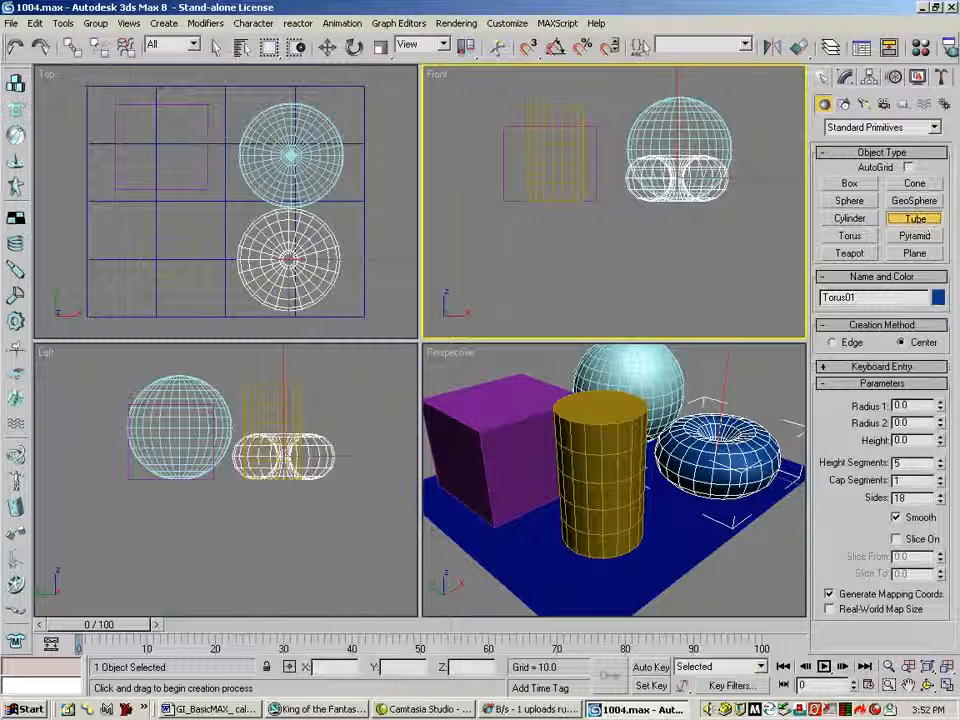
drag(213, 208, 228, 236)
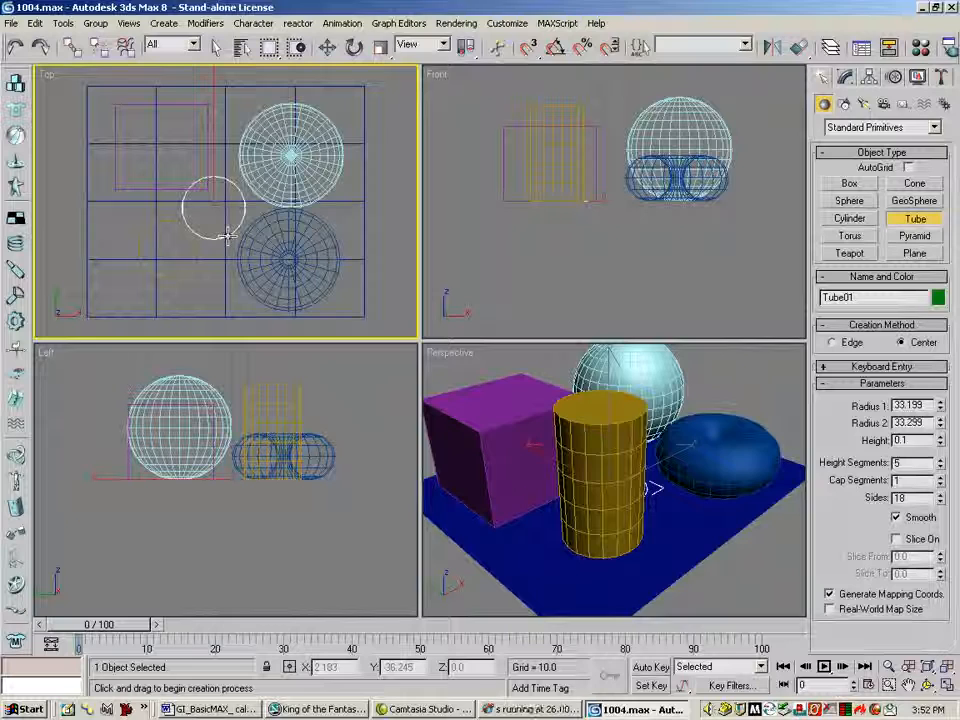
click(15, 47)
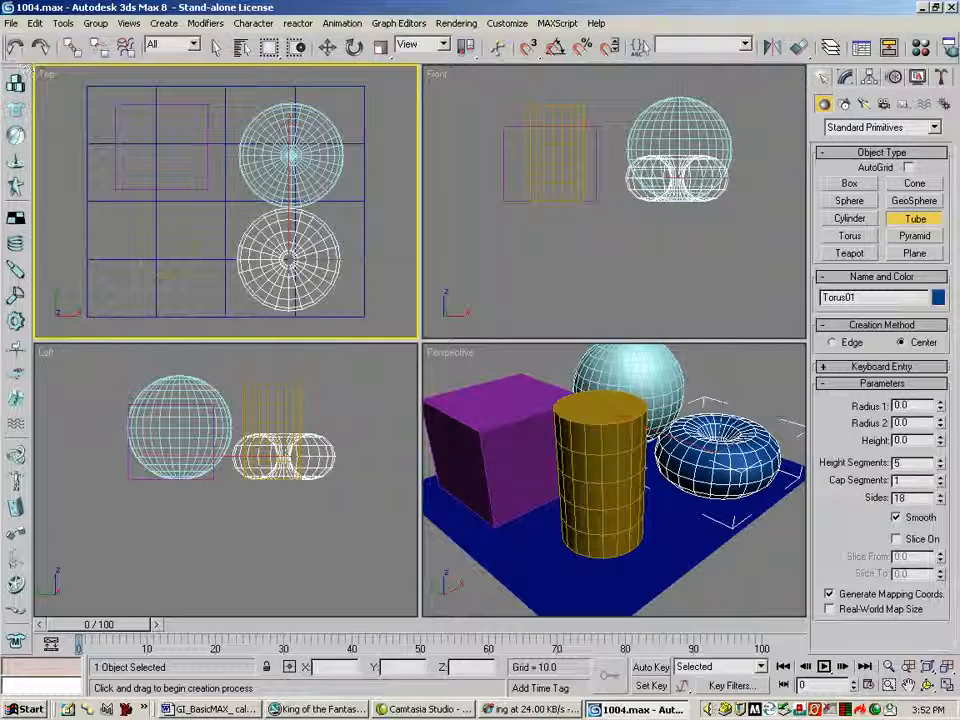
- Create a tube near the plane's center in the Top view with Radius 1 about 24, Radius 2 about 18 and height about 105
click(928, 685)
drag(580, 495, 553, 482)
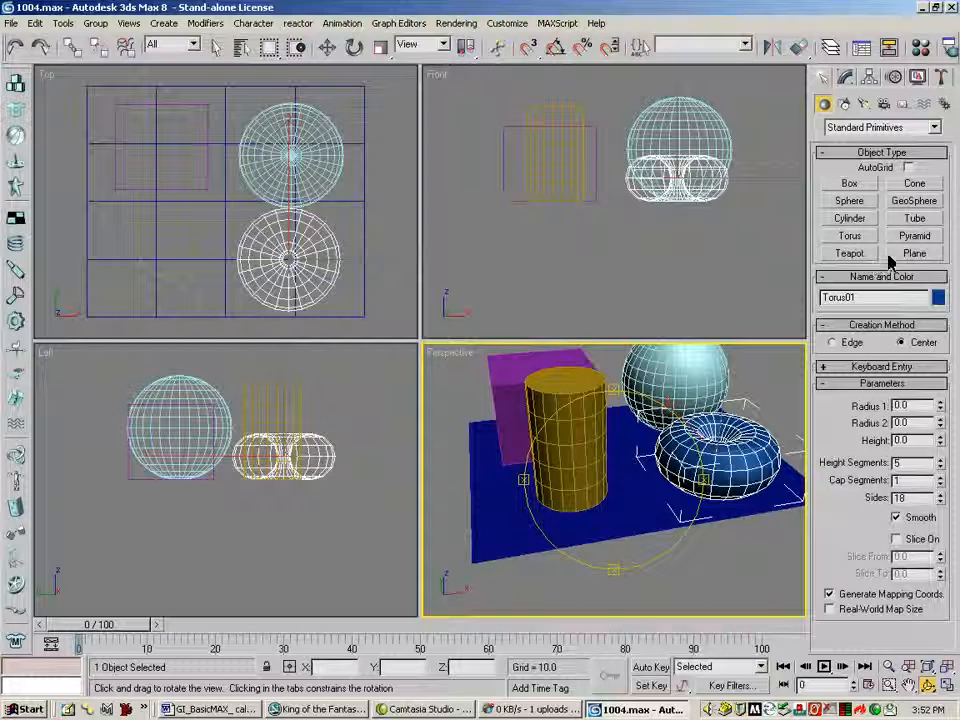
click(914, 218)
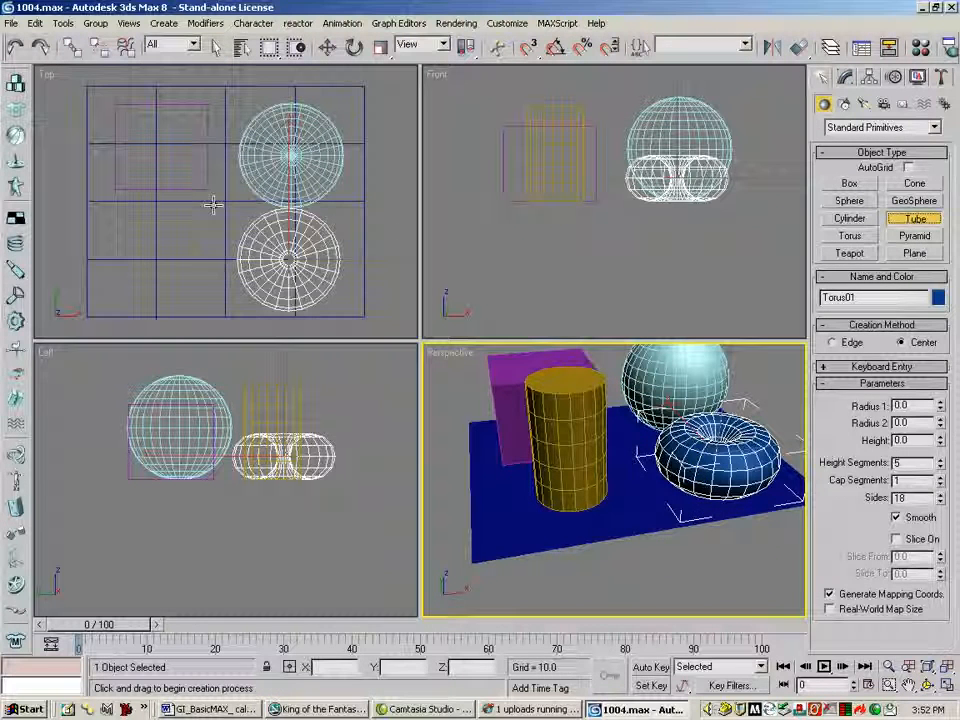
drag(210, 203, 220, 220)
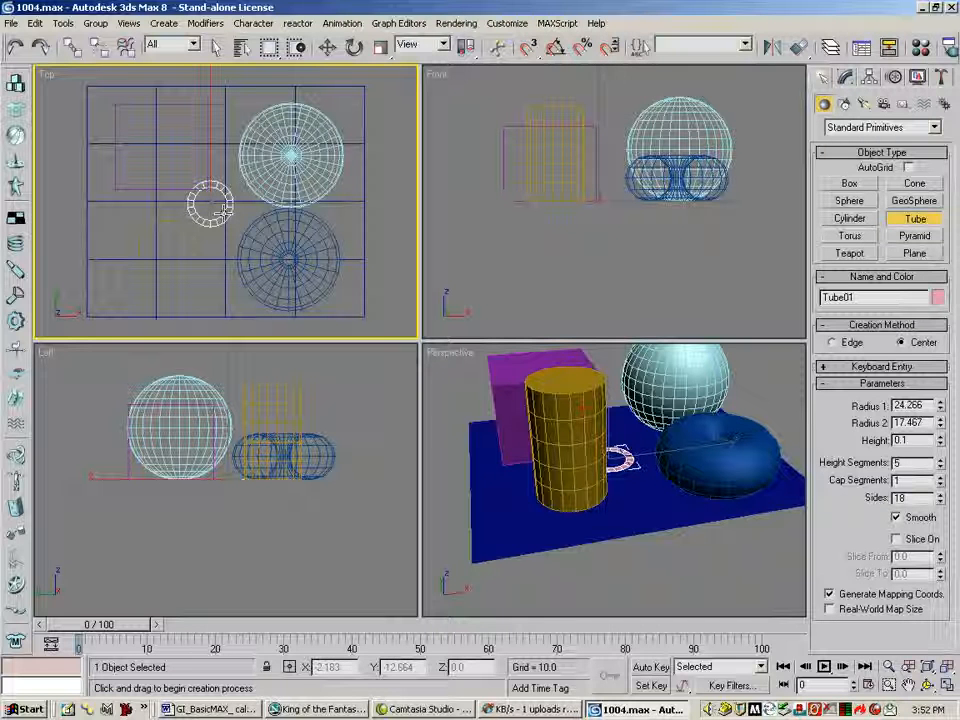
click(224, 212)
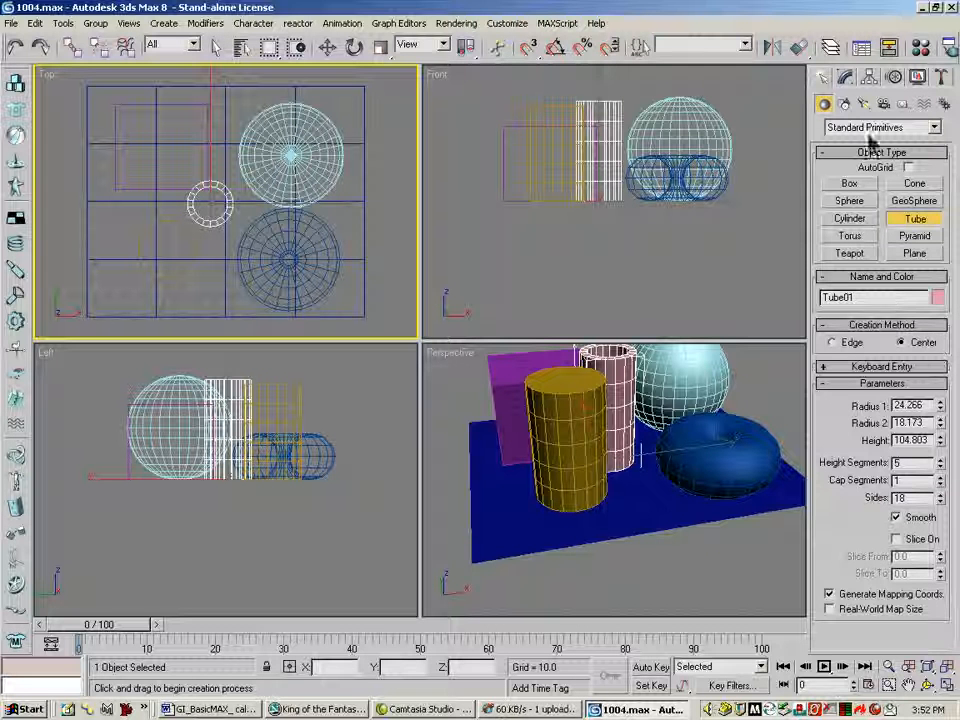
- Examine the editable parameters of the tube, box, sphere, plane and torus by selecting each object in turn
click(845, 78)
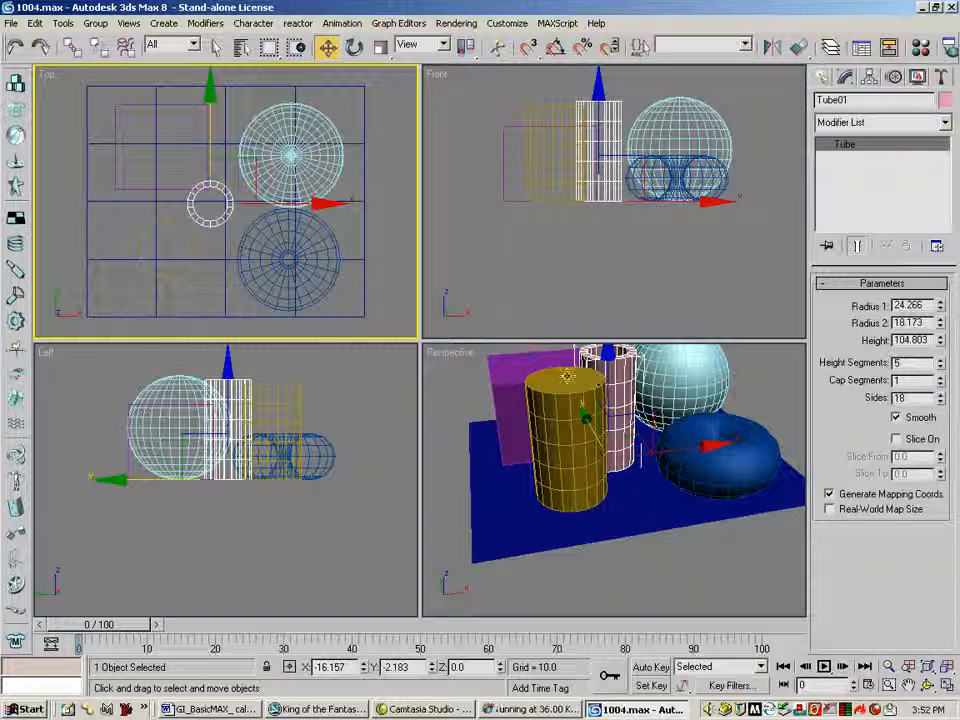
click(524, 366)
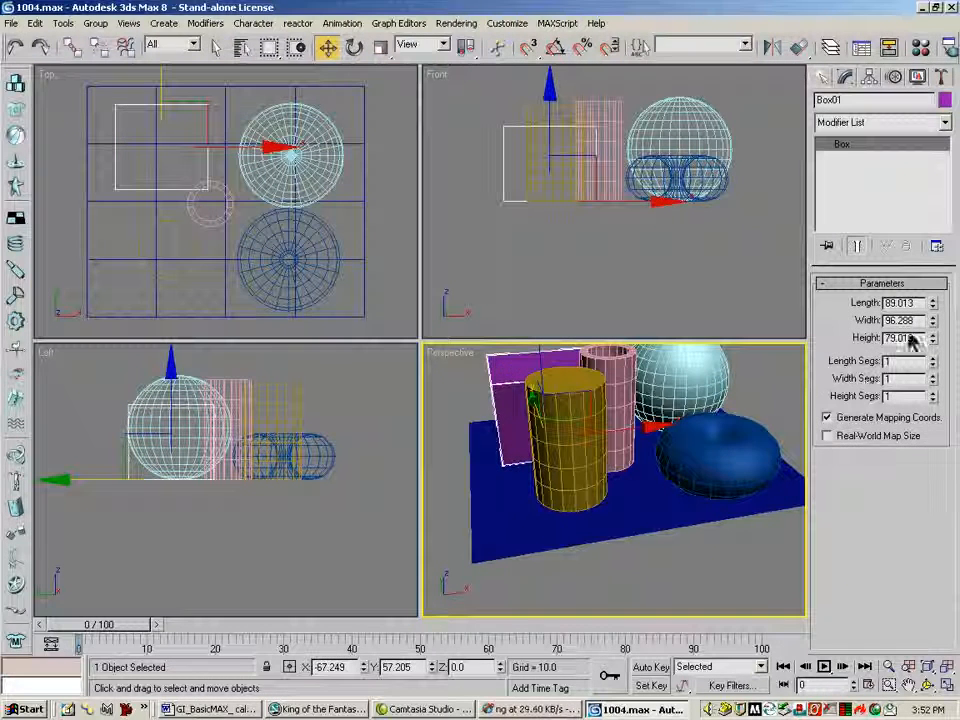
click(655, 378)
click(620, 400)
click(701, 461)
click(680, 505)
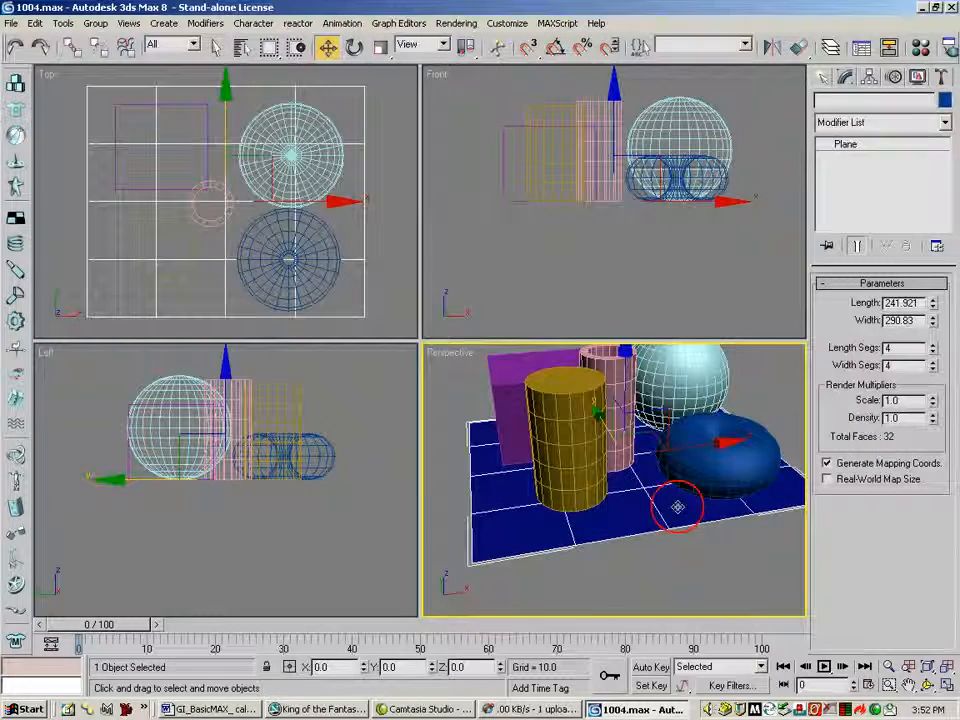
click(782, 441)
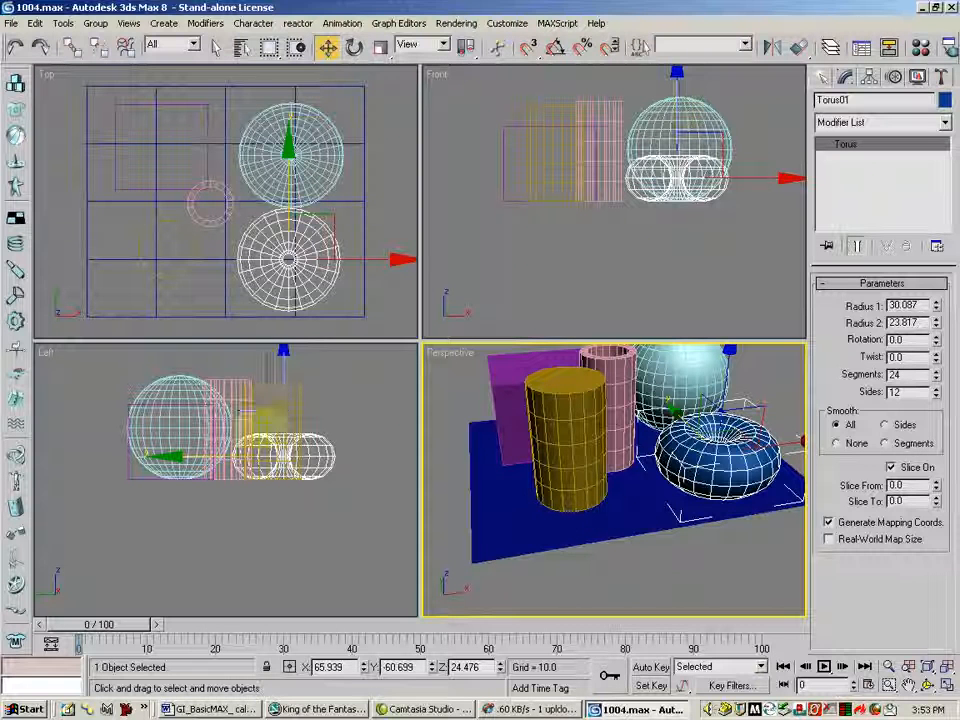
- Delete the ground plane beneath the primitives
click(928, 685)
mouse_move(630, 468)
mouse_down()
mouse_move(700, 458)
mouse_move(620, 452)
mouse_up()
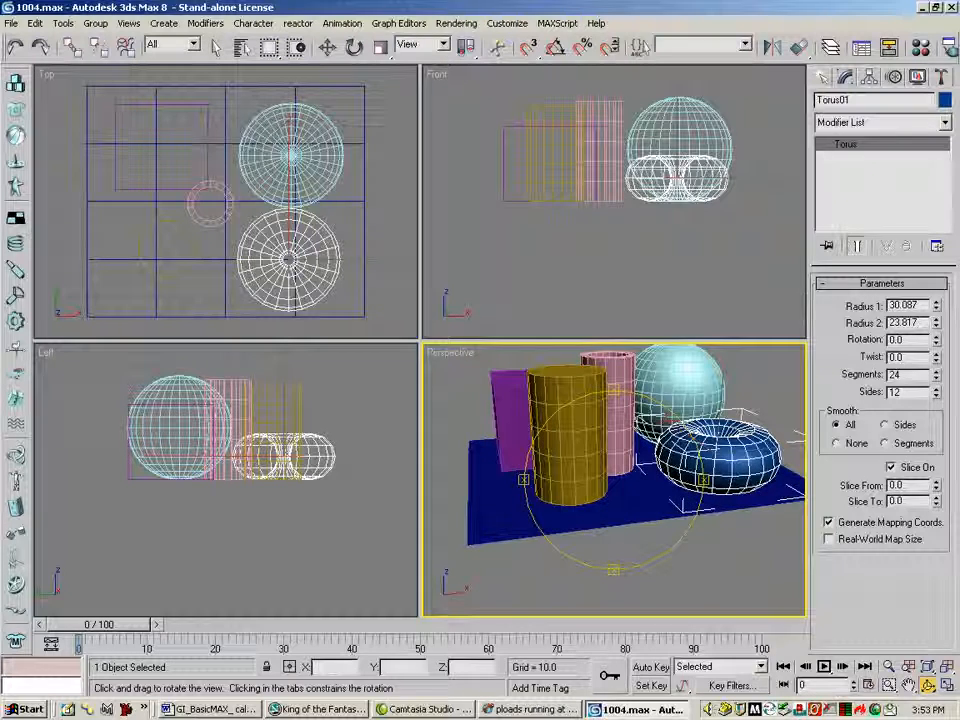
click(327, 47)
click(364, 100)
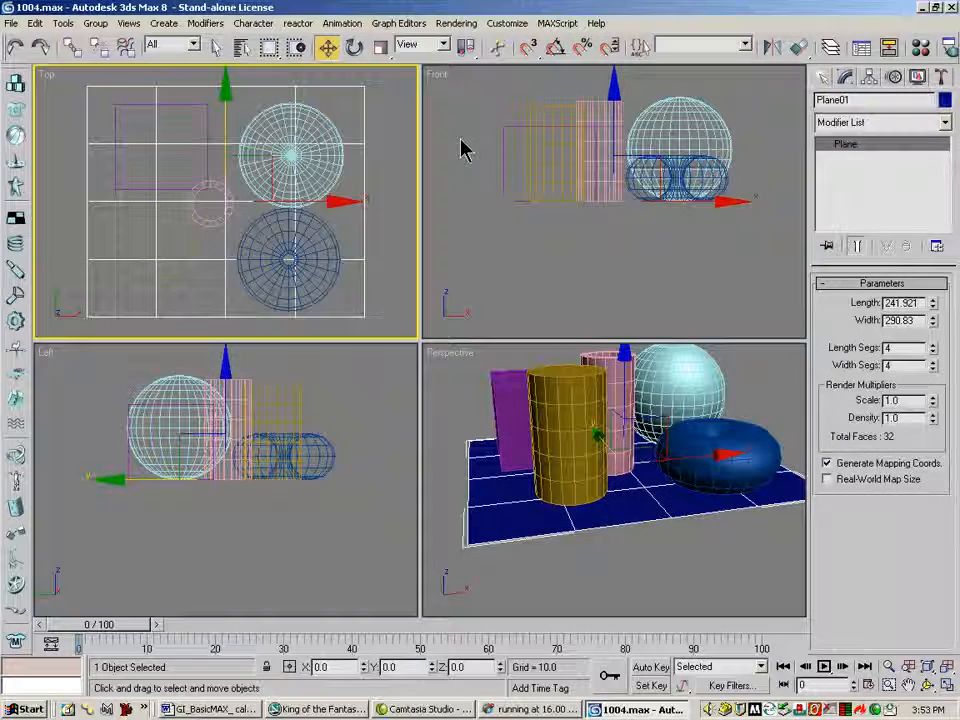
key(Delete)
- Create a thin box tabletop spanning all the primitives in the Top view, and lower it to Z about -10.5 in the Front view
click(822, 77)
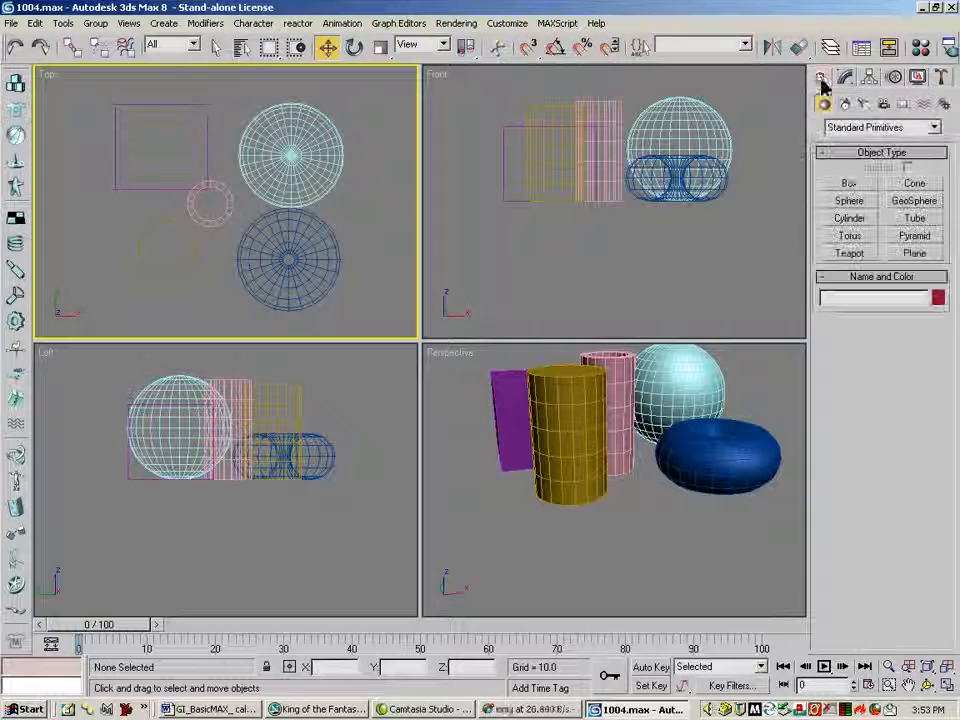
click(849, 184)
drag(87, 85, 375, 324)
click(327, 47)
right_click(527, 128)
drag(619, 107, 620, 118)
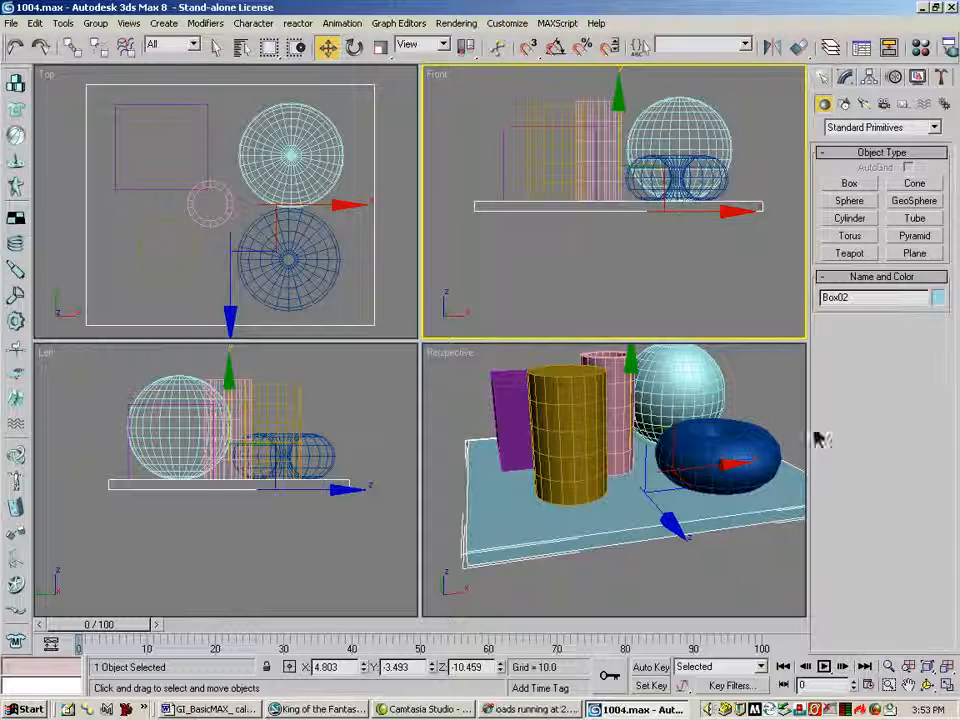
- With AutoGrid on, create a box leg at a corner of the tabletop's underside, about 20 long, 16 wide and 184 high
click(928, 685)
drag(620, 500, 621, 422)
click(853, 184)
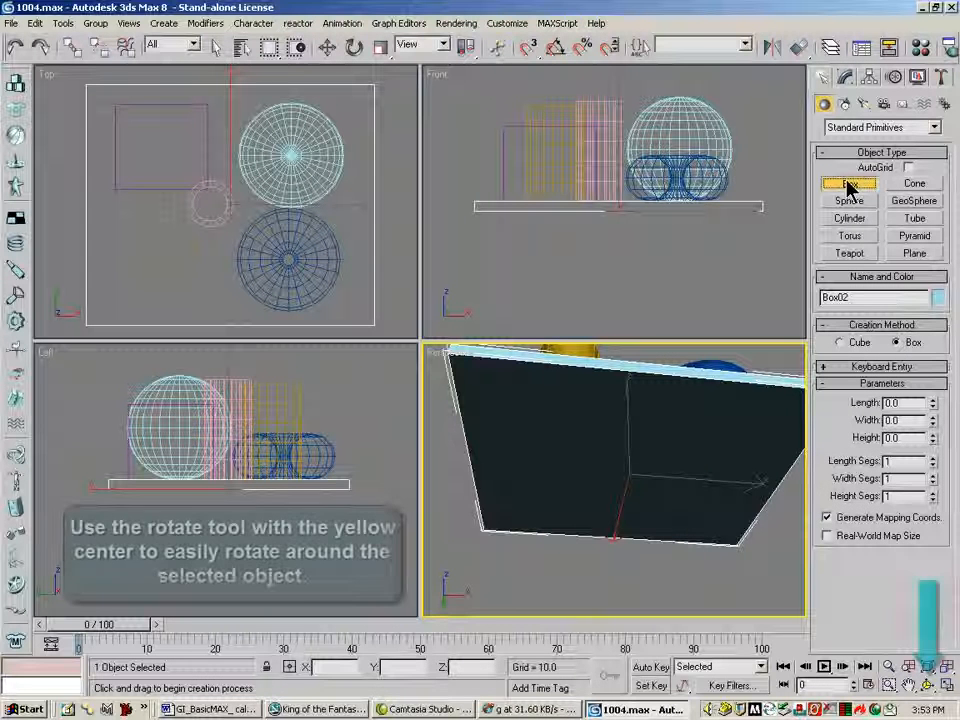
click(908, 167)
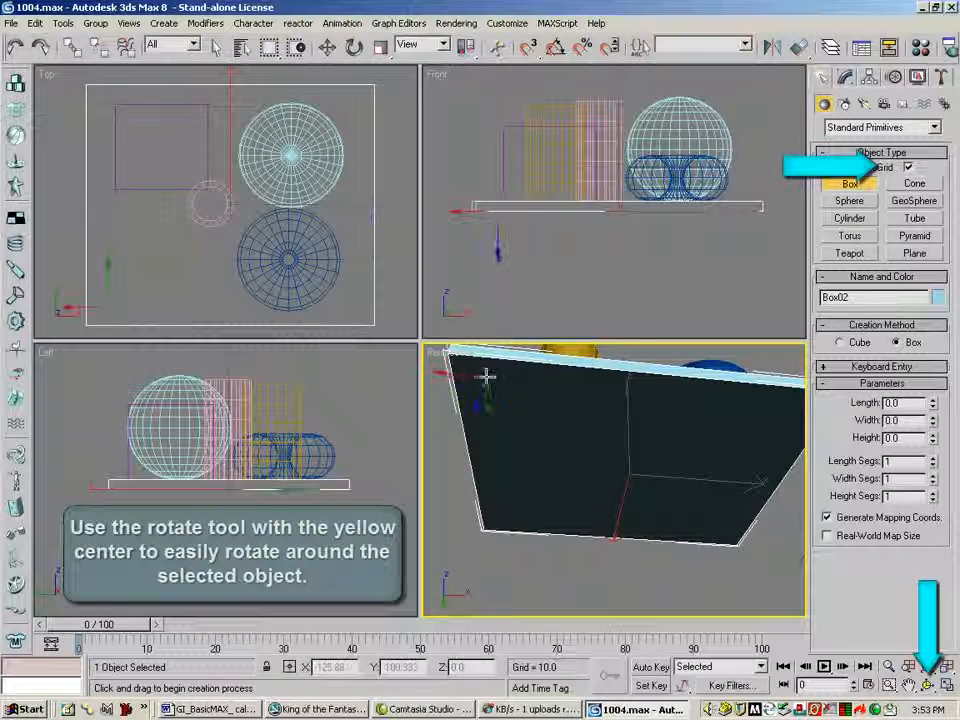
drag(482, 386, 505, 397)
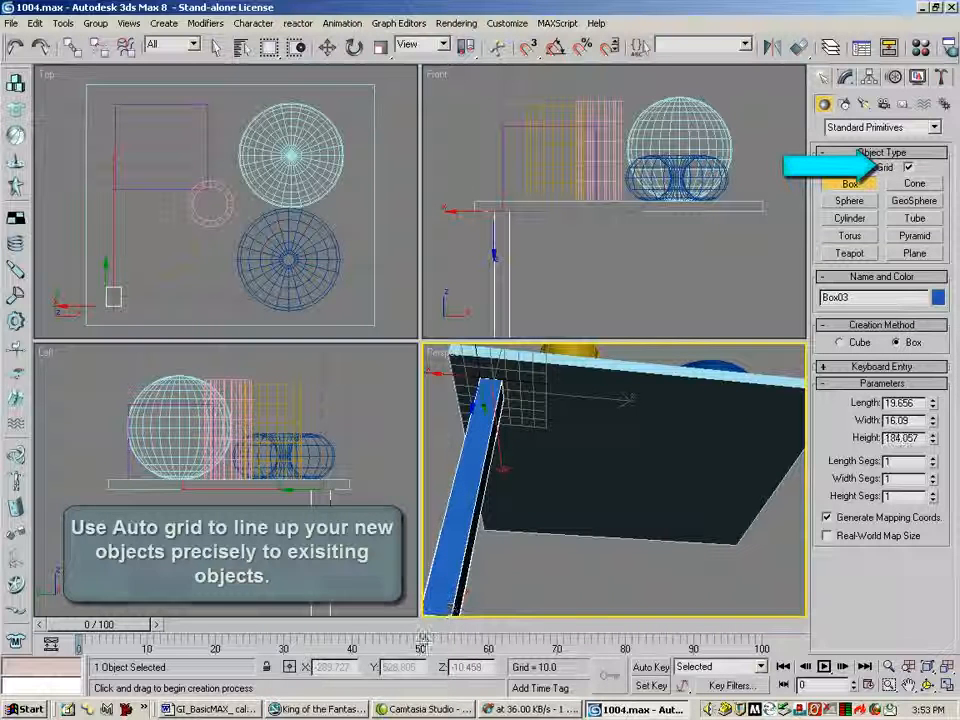
click(427, 637)
- Clone the table leg as one Copy about 189 units along the Y axis to the tabletop's adjacent corner
click(927, 684)
drag(552, 440, 577, 525)
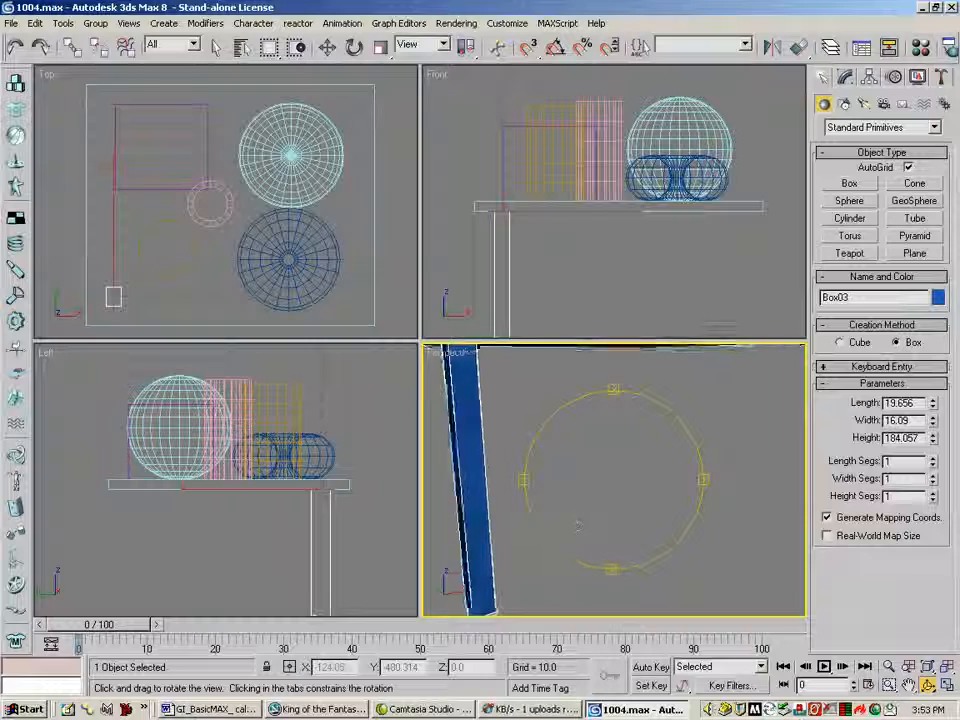
click(931, 671)
drag(600, 481, 746, 435)
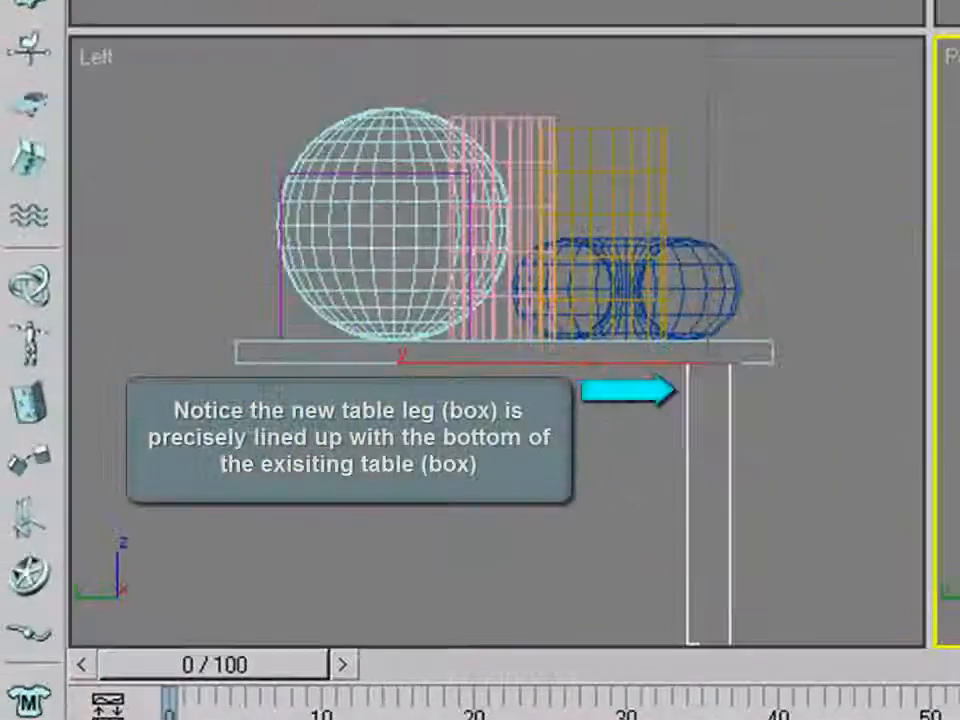
key(w)
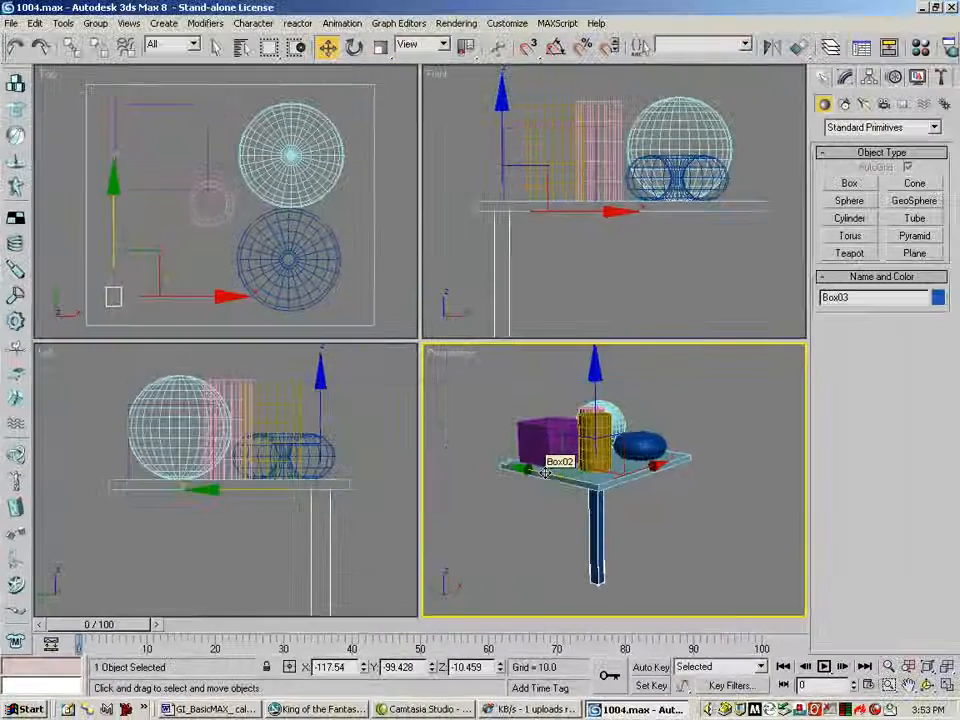
shift+drag(544, 472, 463, 456)
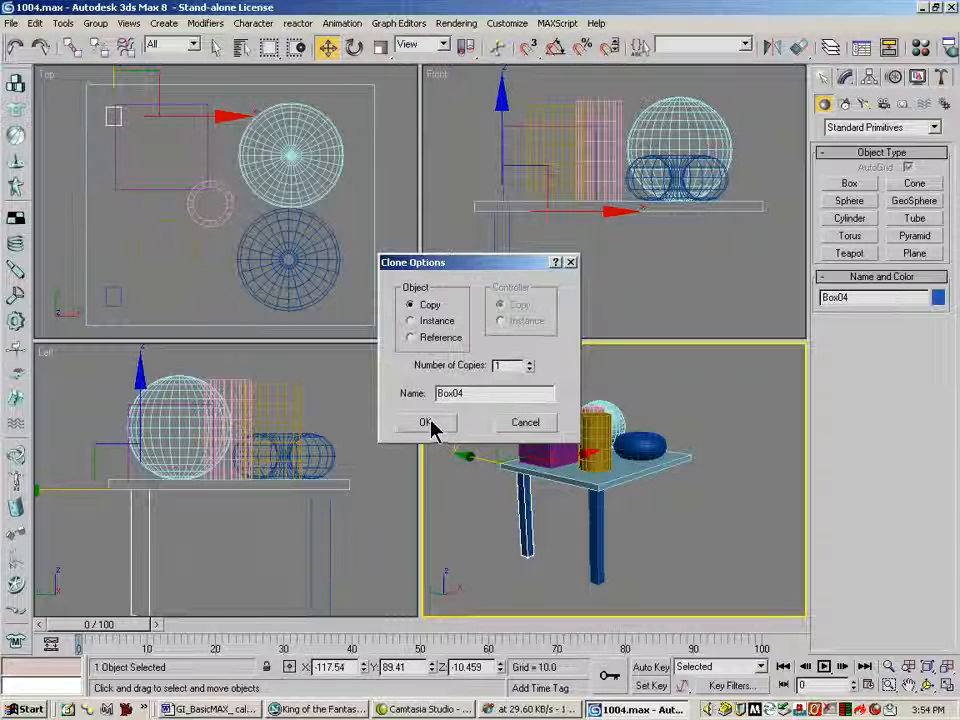
click(428, 423)
- Clone both table legs together as one Copy along the X axis to the opposite side of the tabletop
ctrl+click(598, 553)
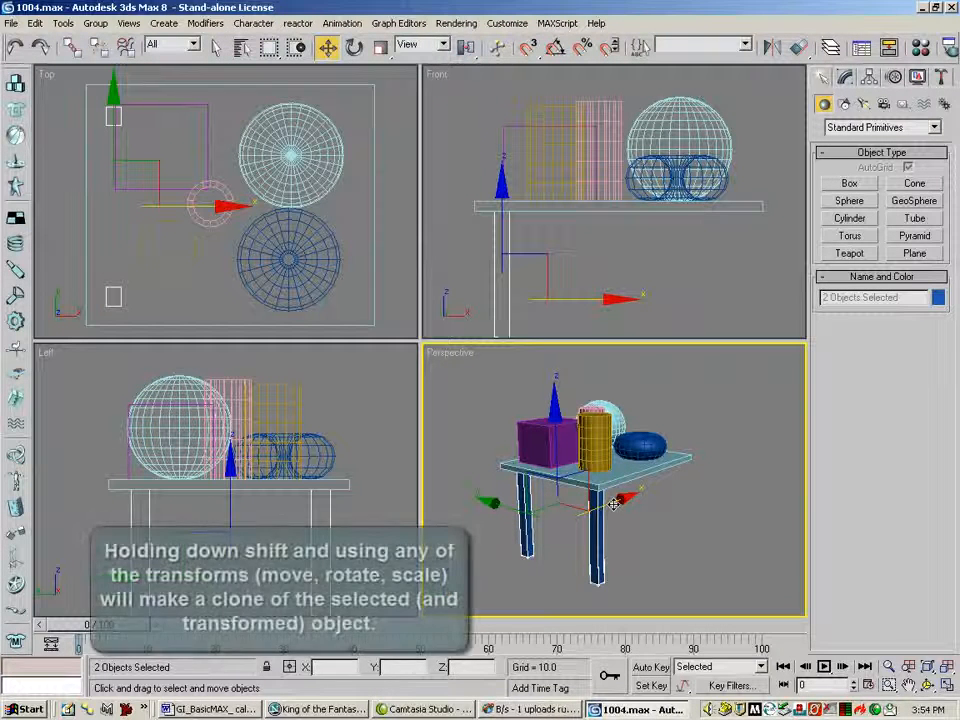
shift+drag(614, 503, 690, 478)
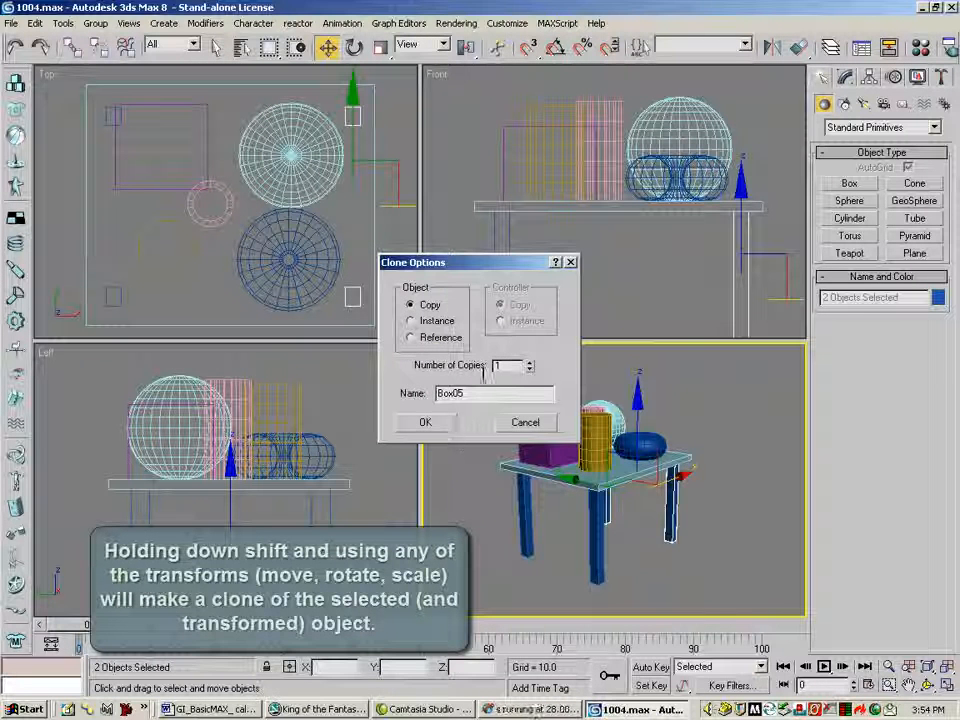
click(425, 422)
click(928, 685)
mouse_move(585, 520)
mouse_down()
mouse_move(425, 518)
mouse_move(475, 532)
mouse_move(778, 519)
mouse_move(578, 528)
mouse_up()
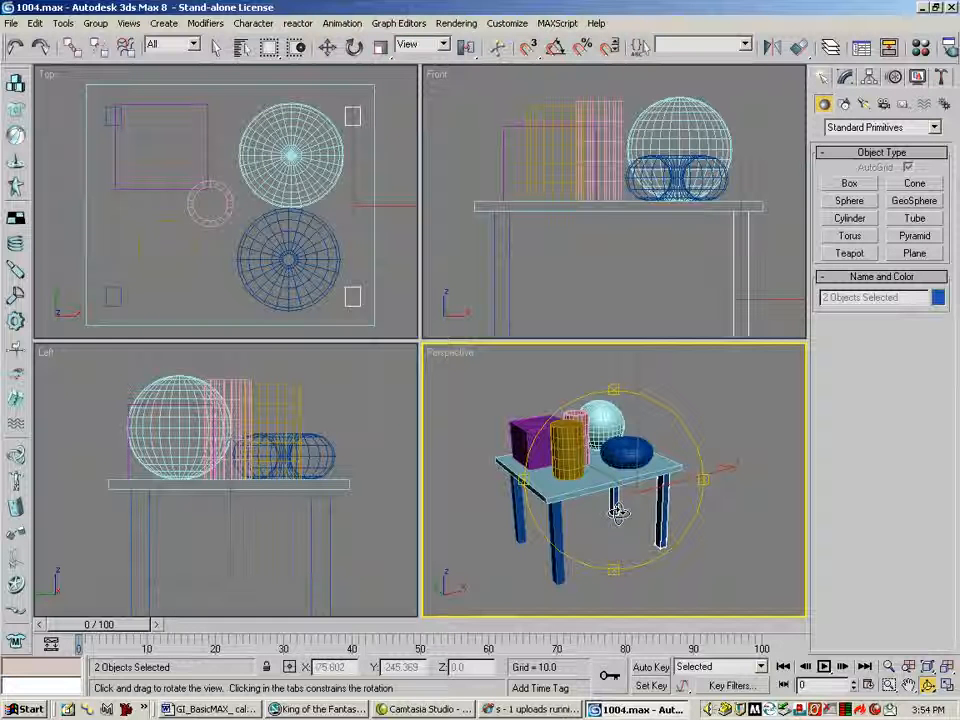
drag(592, 466, 620, 483)
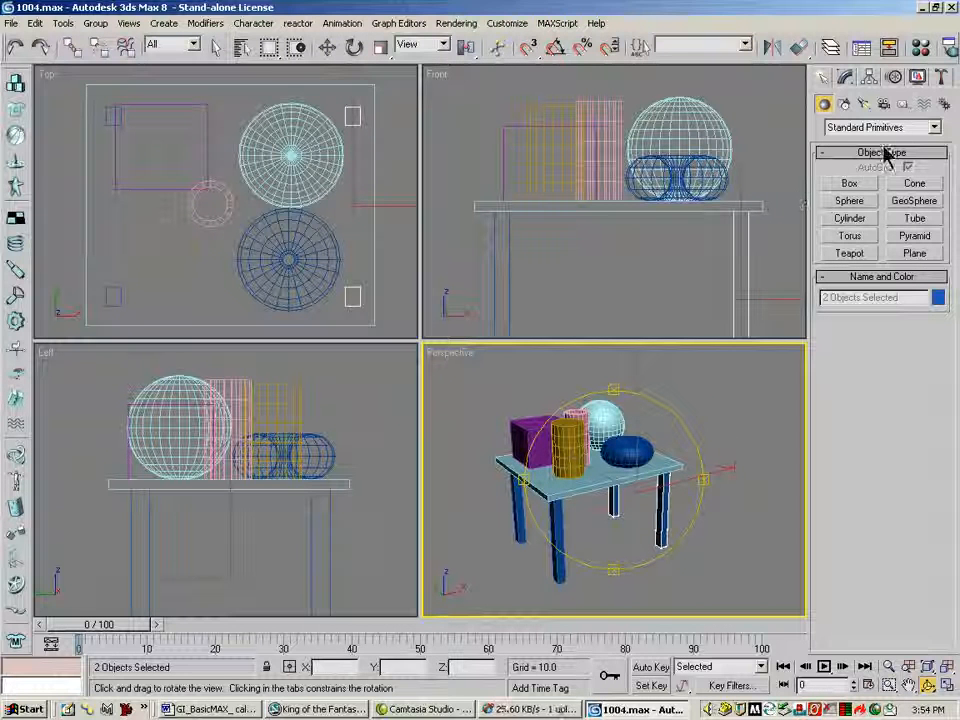
- Review the object types in the Extended Primitives and AEC Extended categories, and return to Standard Primitives
click(934, 127)
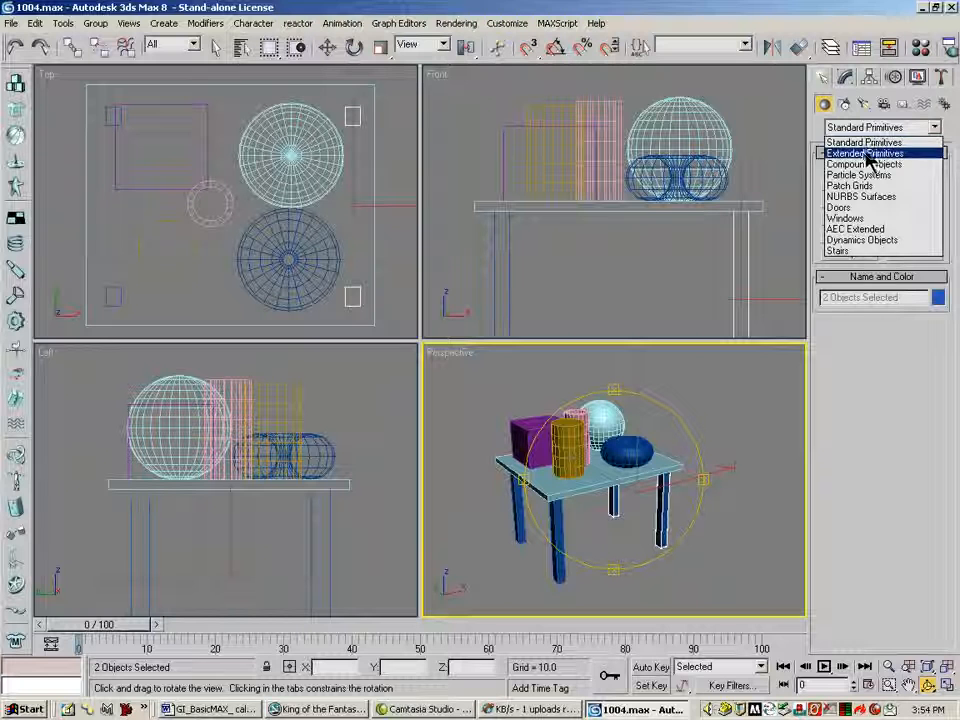
click(866, 153)
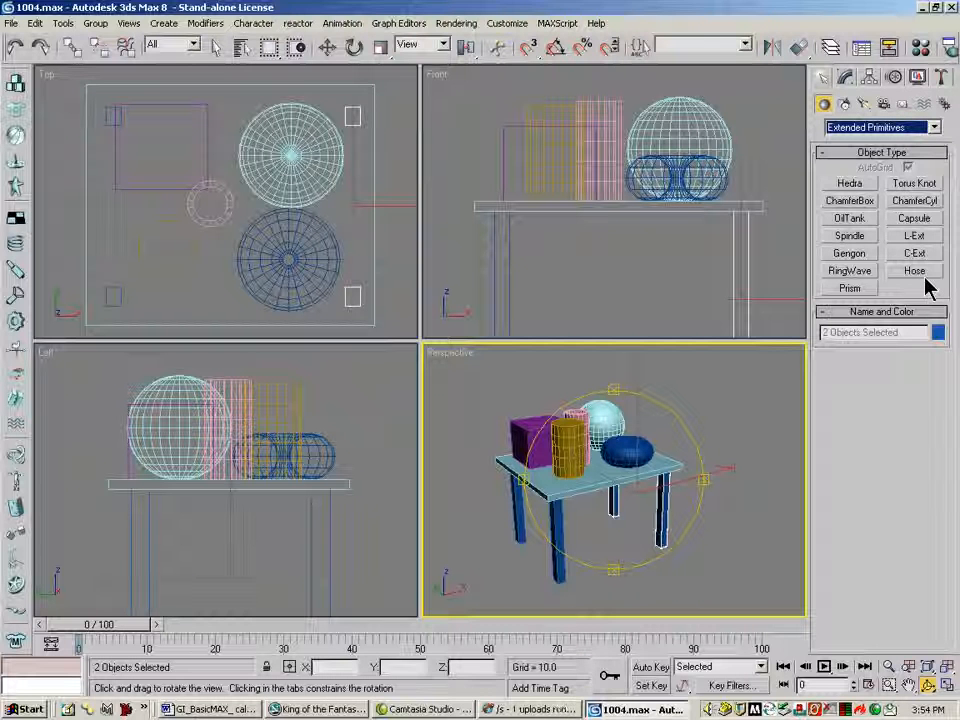
click(933, 128)
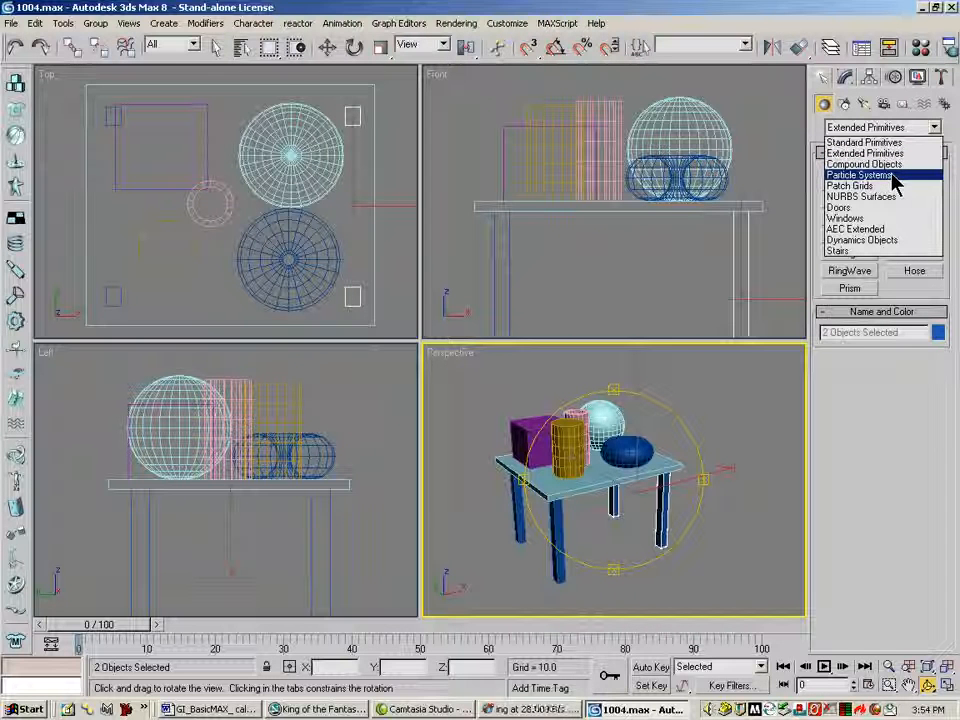
click(884, 230)
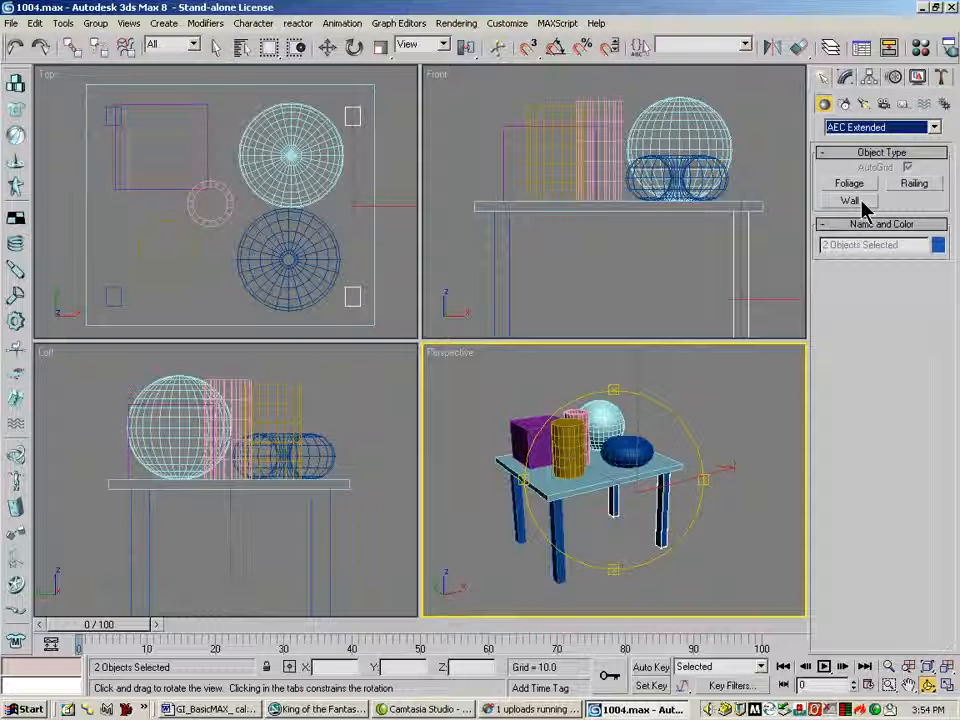
click(933, 127)
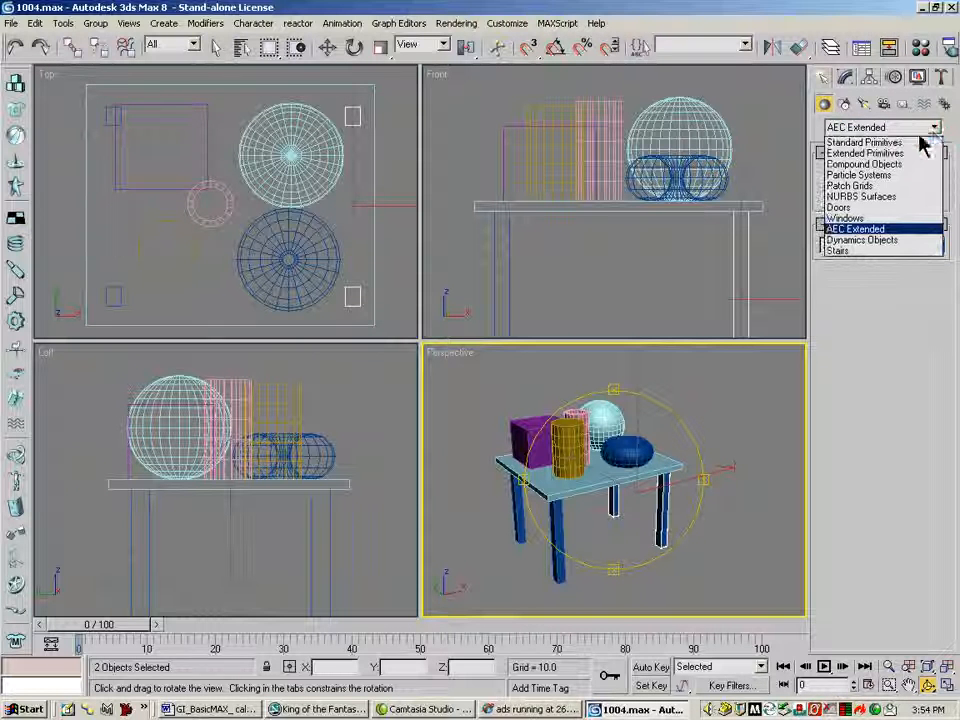
click(900, 142)
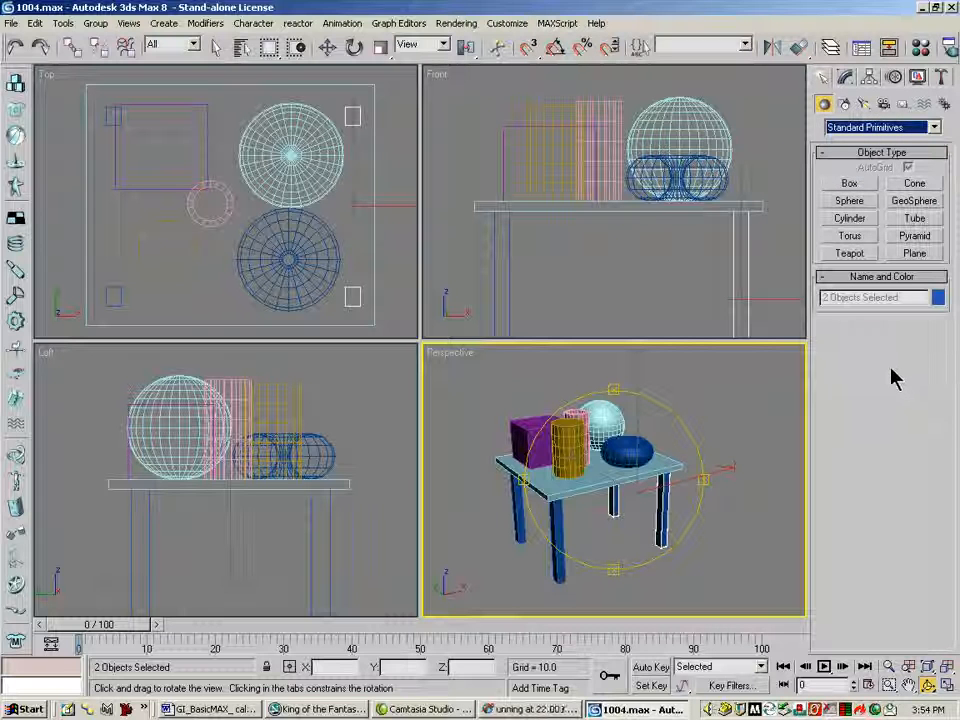